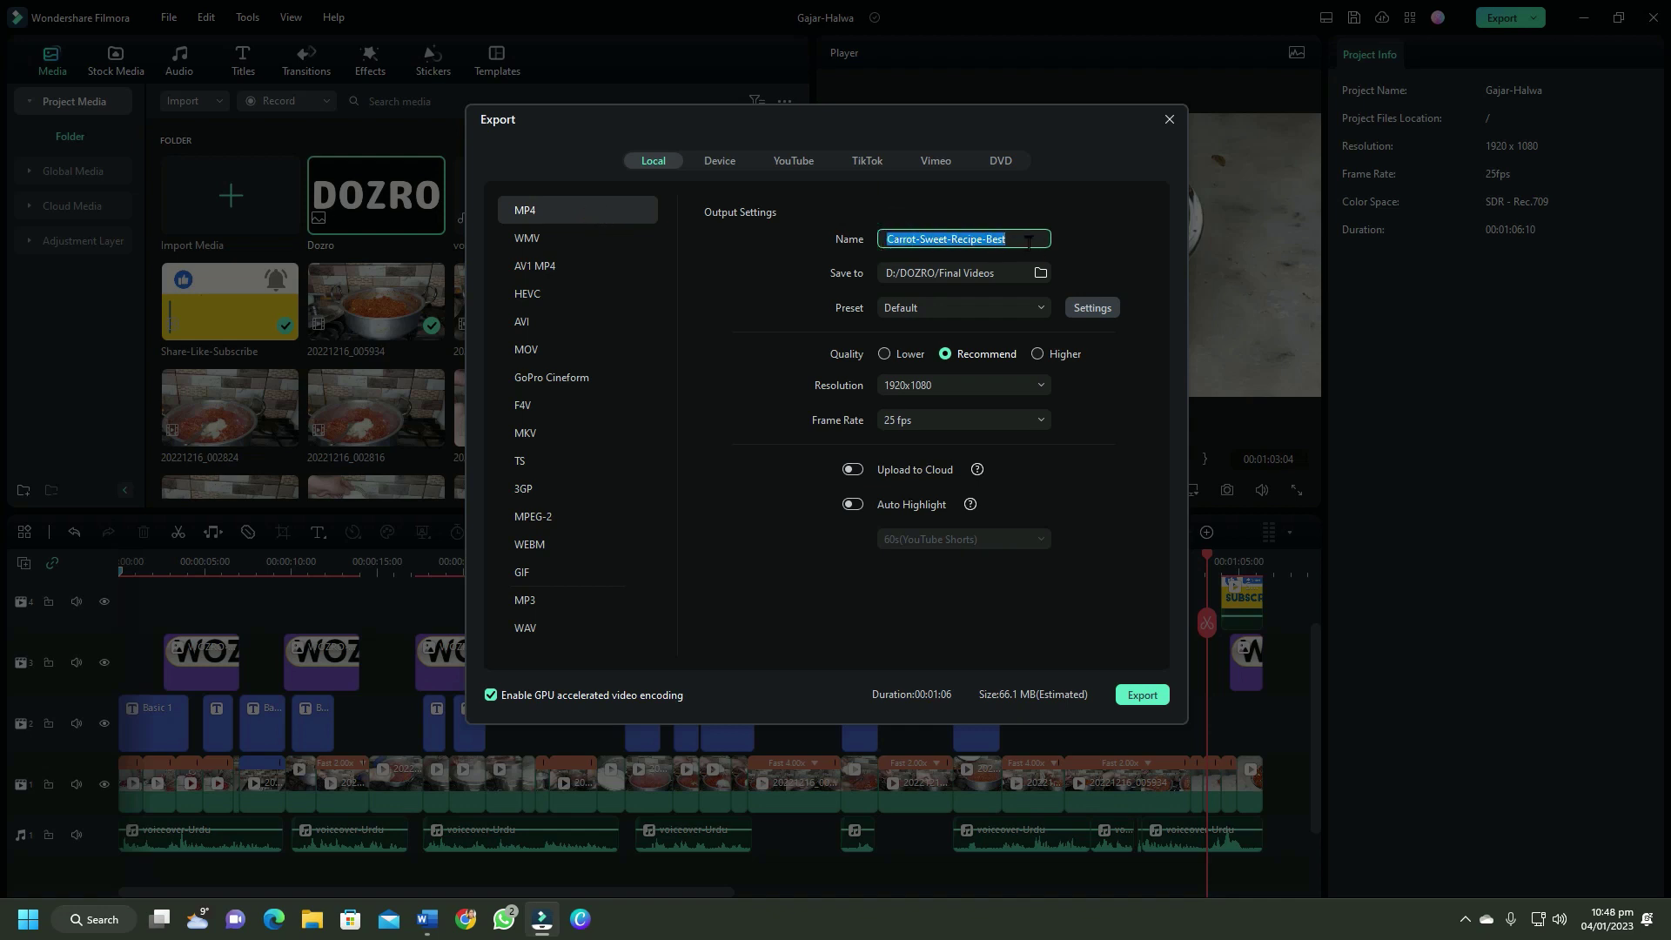
Confirm the Local MP4 export is named Carrot-Sweet-Recipe-Best and saves to D:/DOZRO/Final Videos.
left_click(1011, 272)
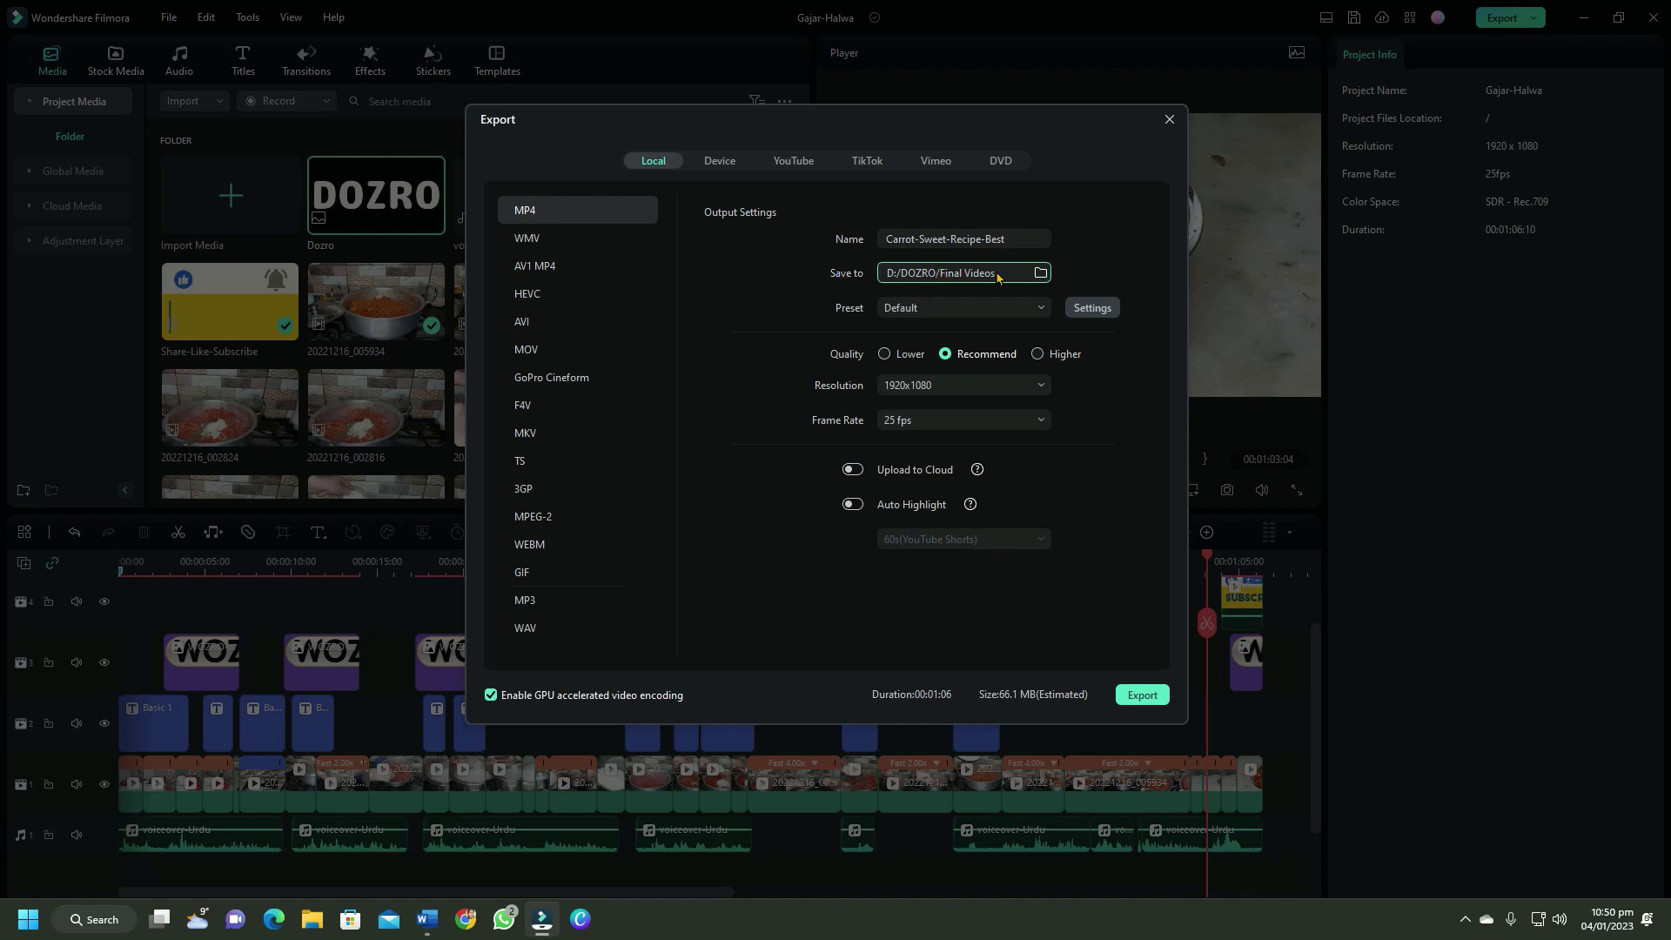
Open the detailed export settings and set the quality to Higher.
left_click(1093, 307)
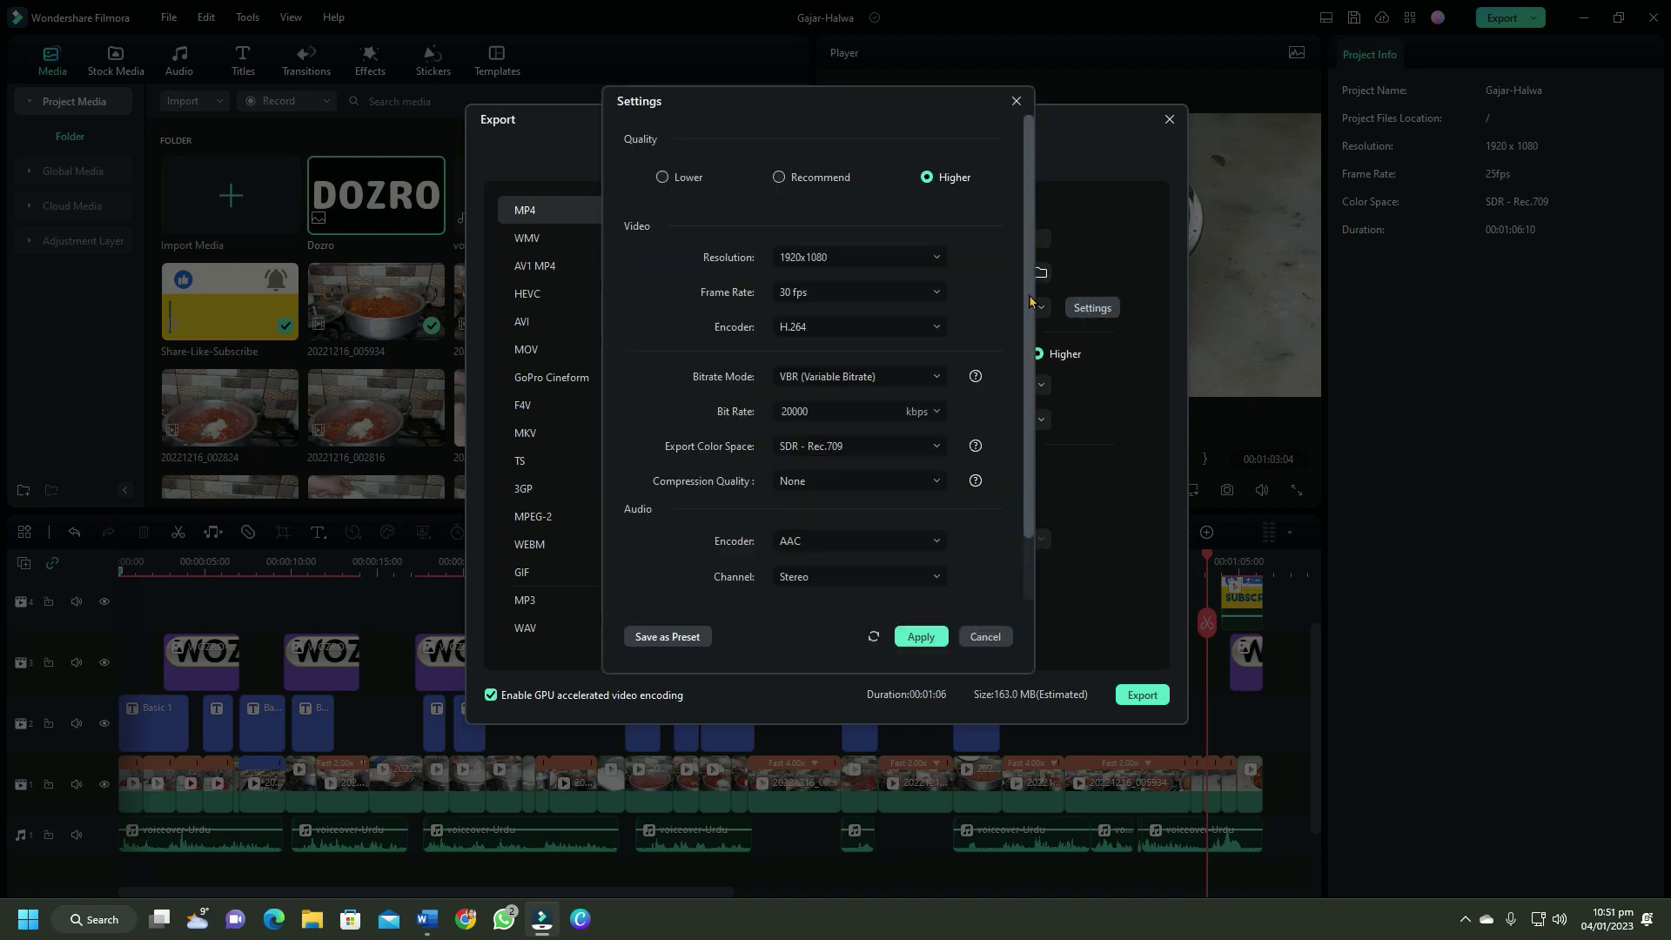
left_click(780, 179)
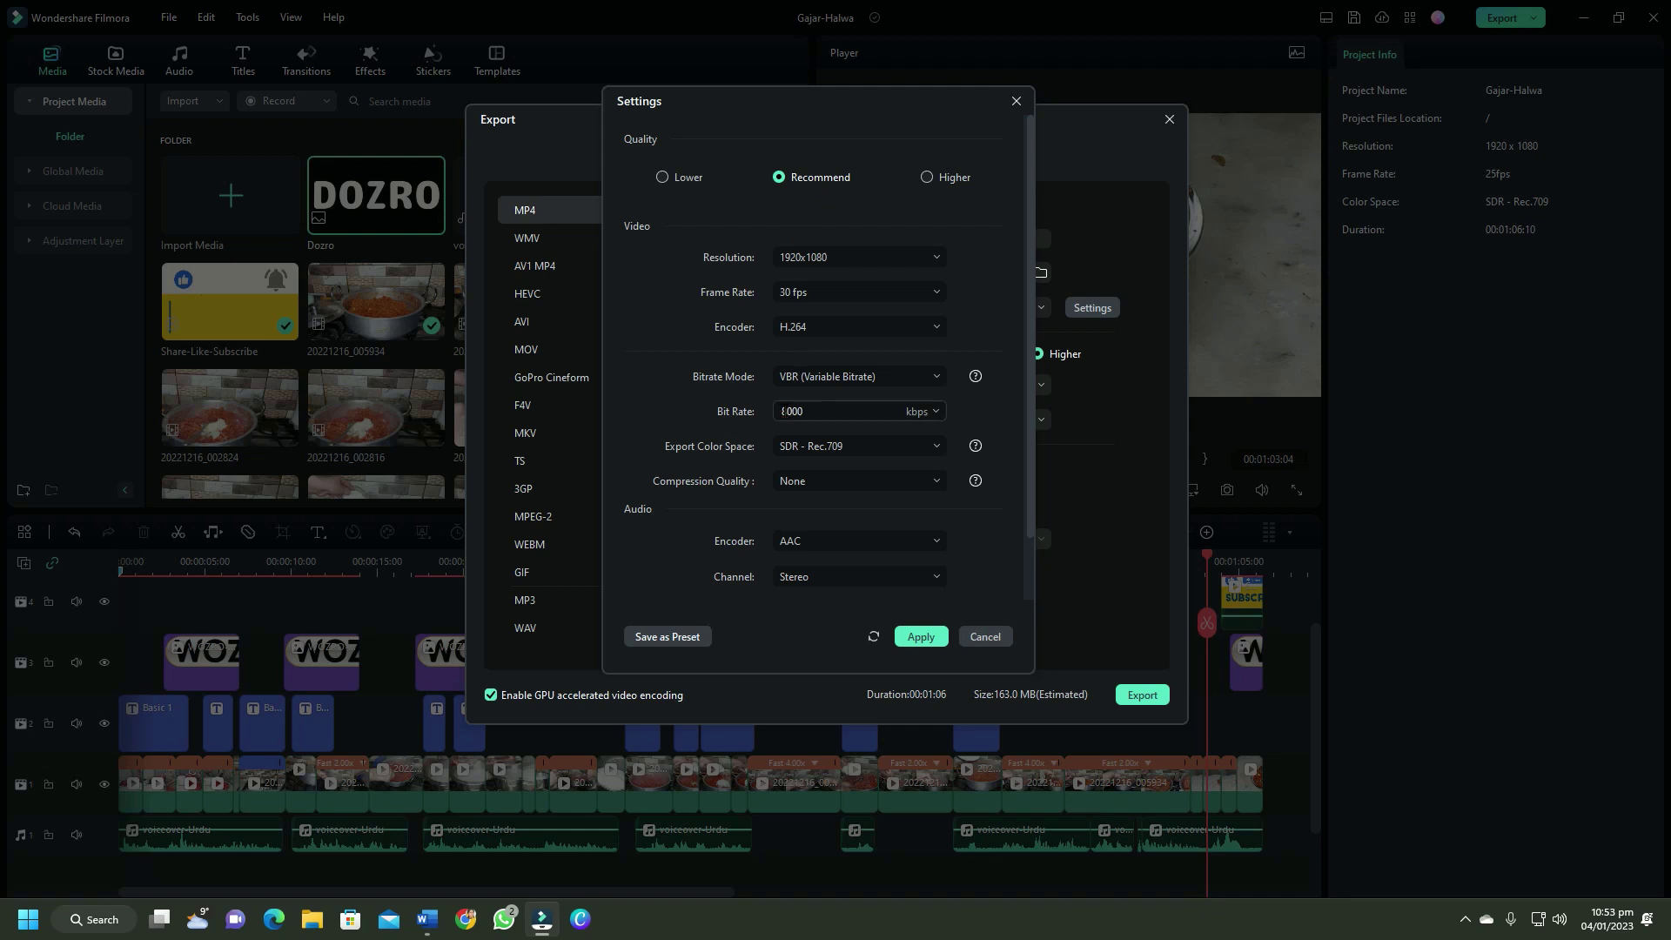
left_click(926, 177)
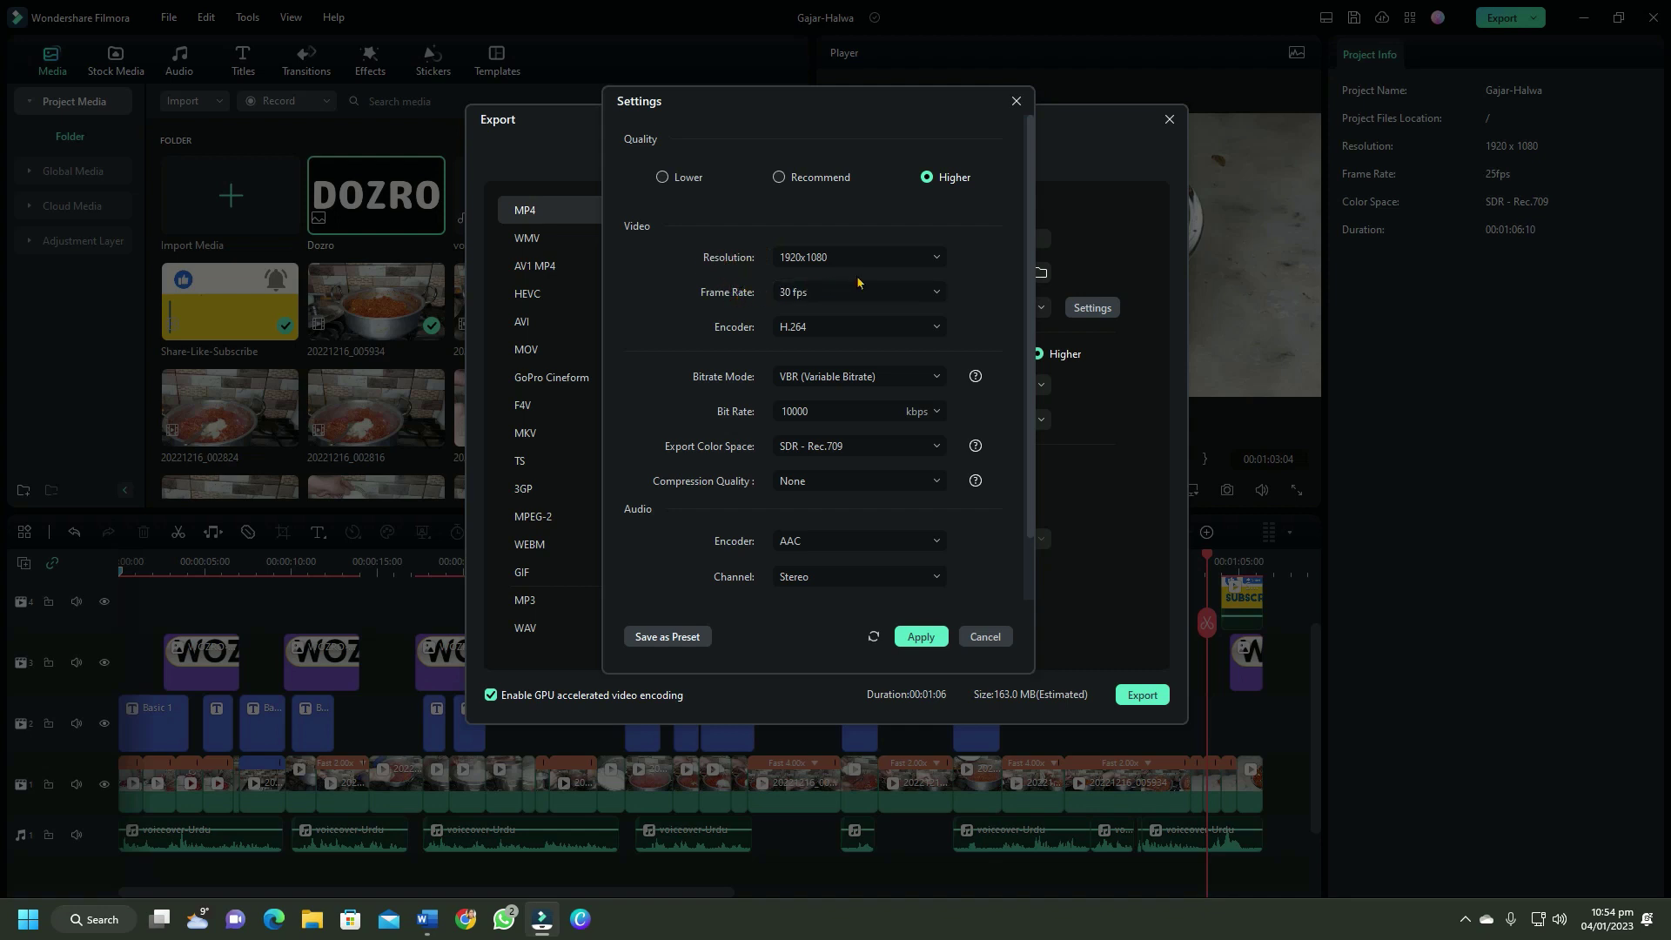
Keep H.264 as the video encoder and VBR as the bitrate mode.
left_click(942, 328)
left_click(812, 389)
left_click(930, 376)
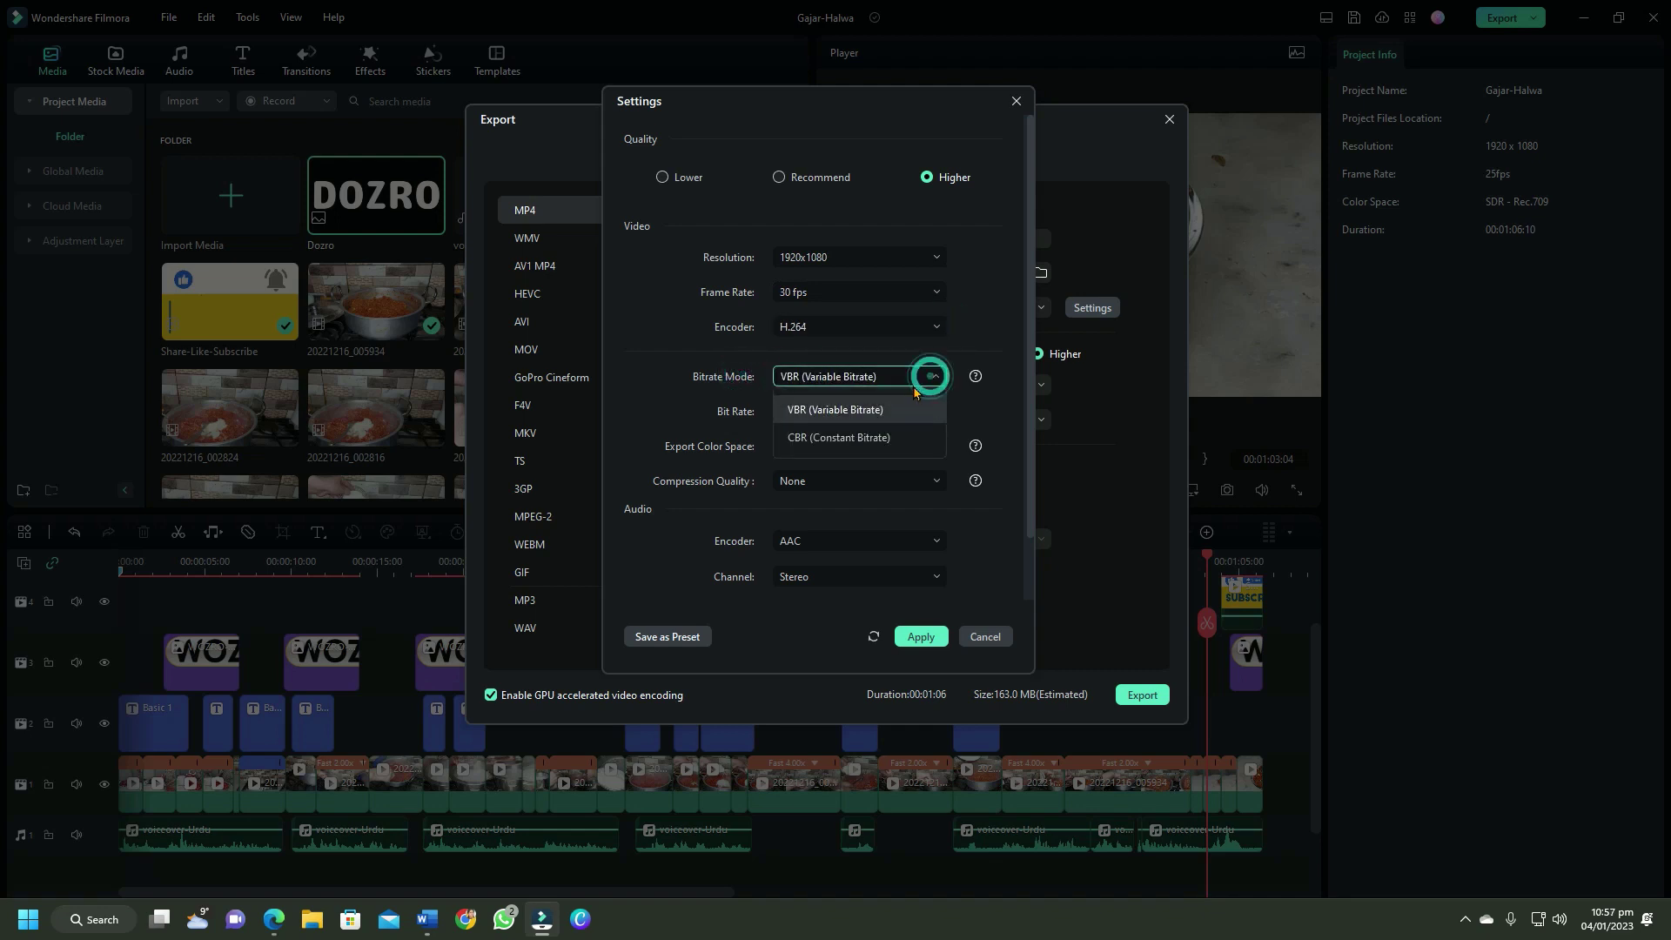
left_click(851, 411)
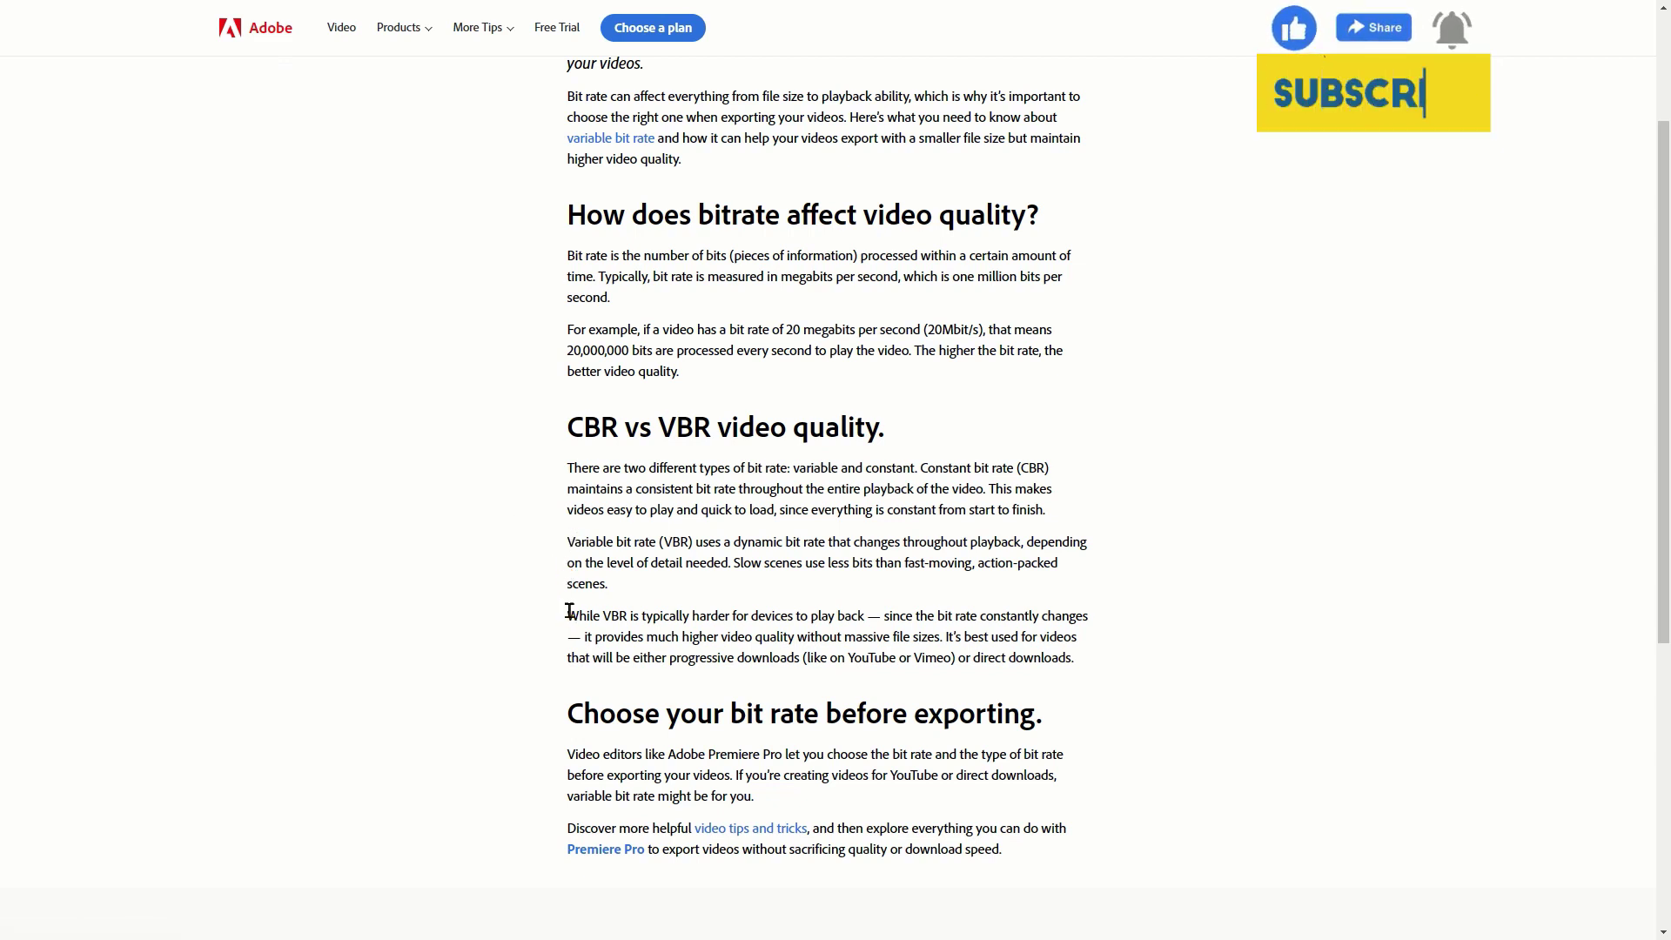
Highlight the Adobe VBR quality passage and view clip 20221216_002837's Details tab.
left_click_drag(564, 614, 1069, 683)
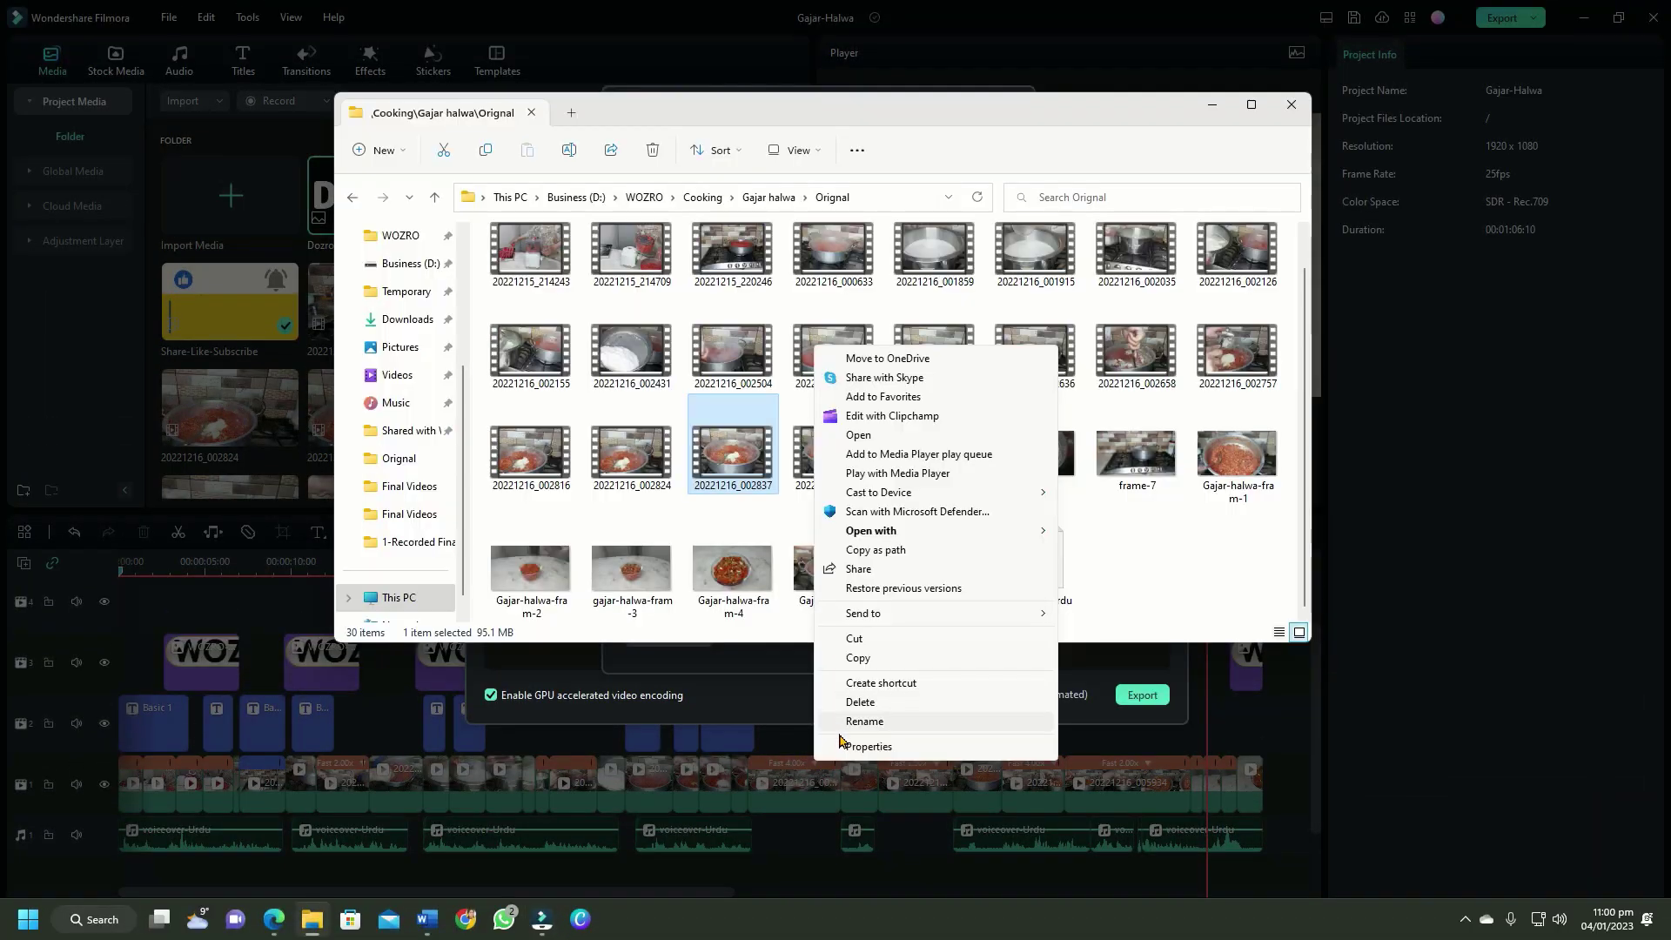
left_click(866, 743)
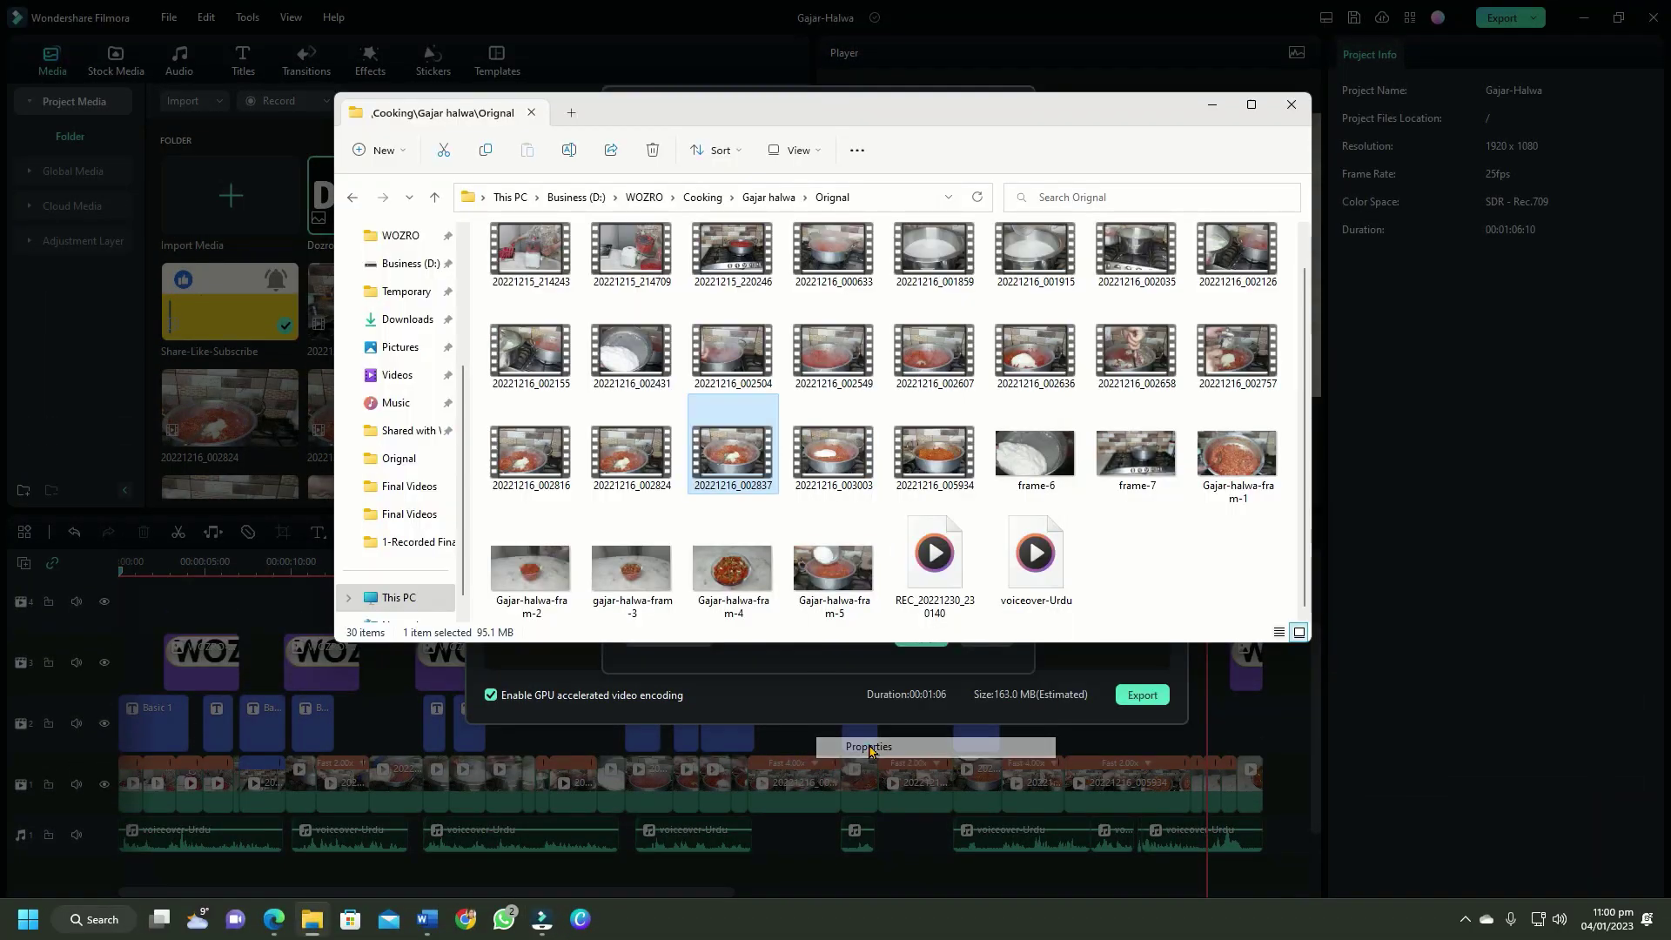
left_click_drag(1008, 459, 859, 196)
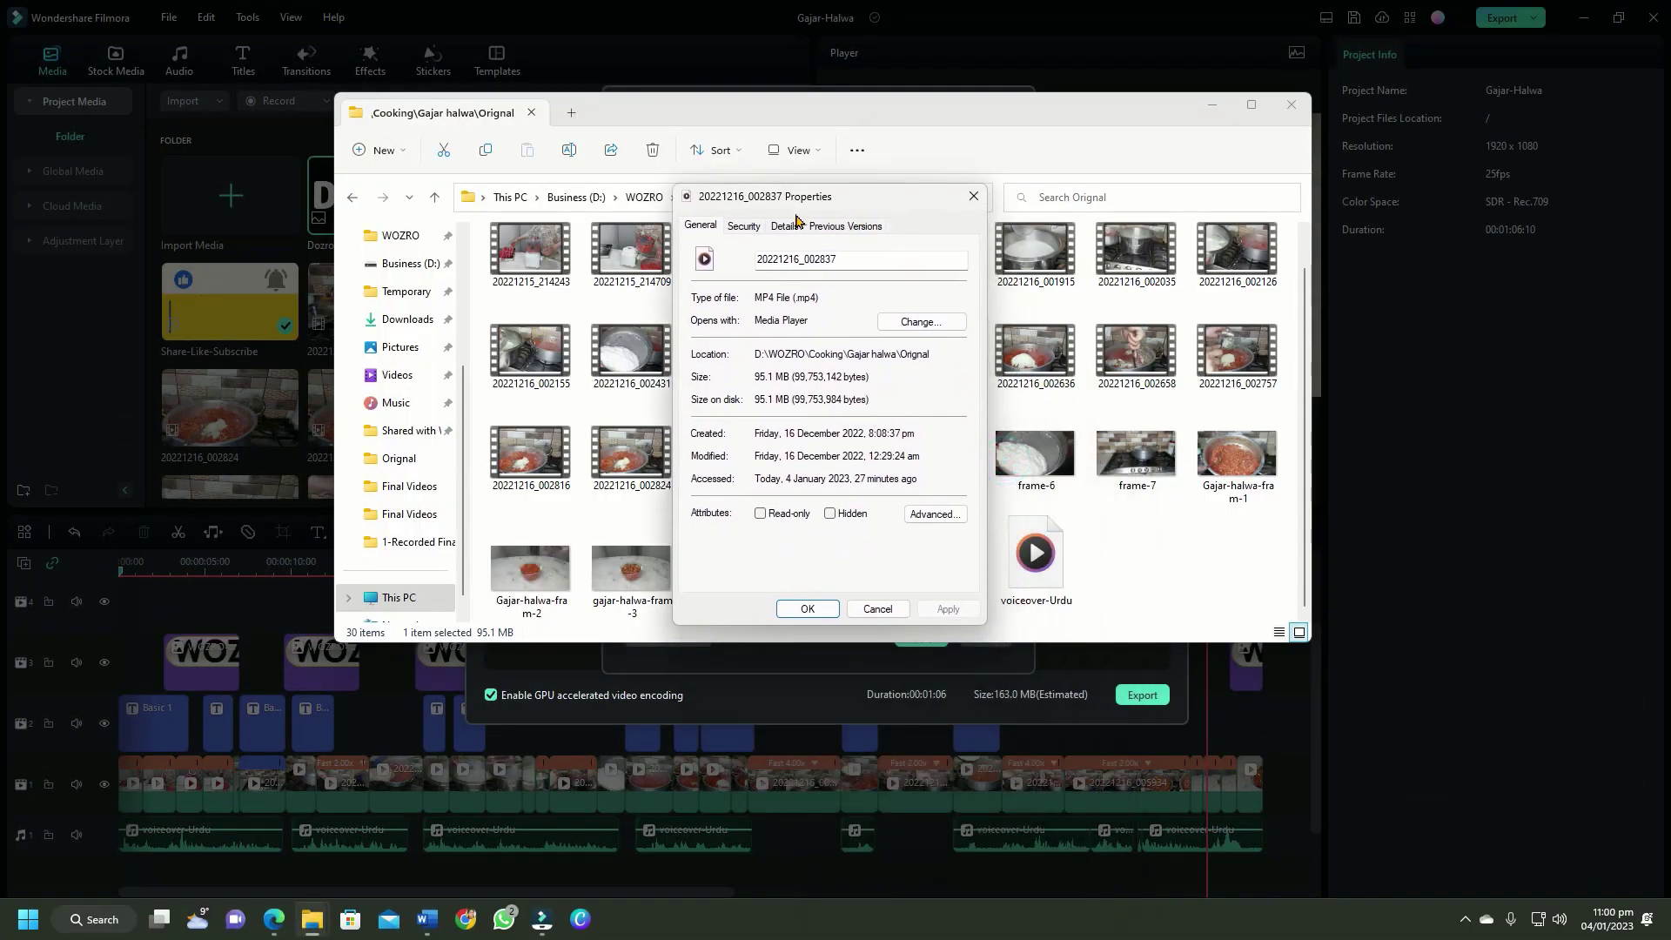
left_click(787, 228)
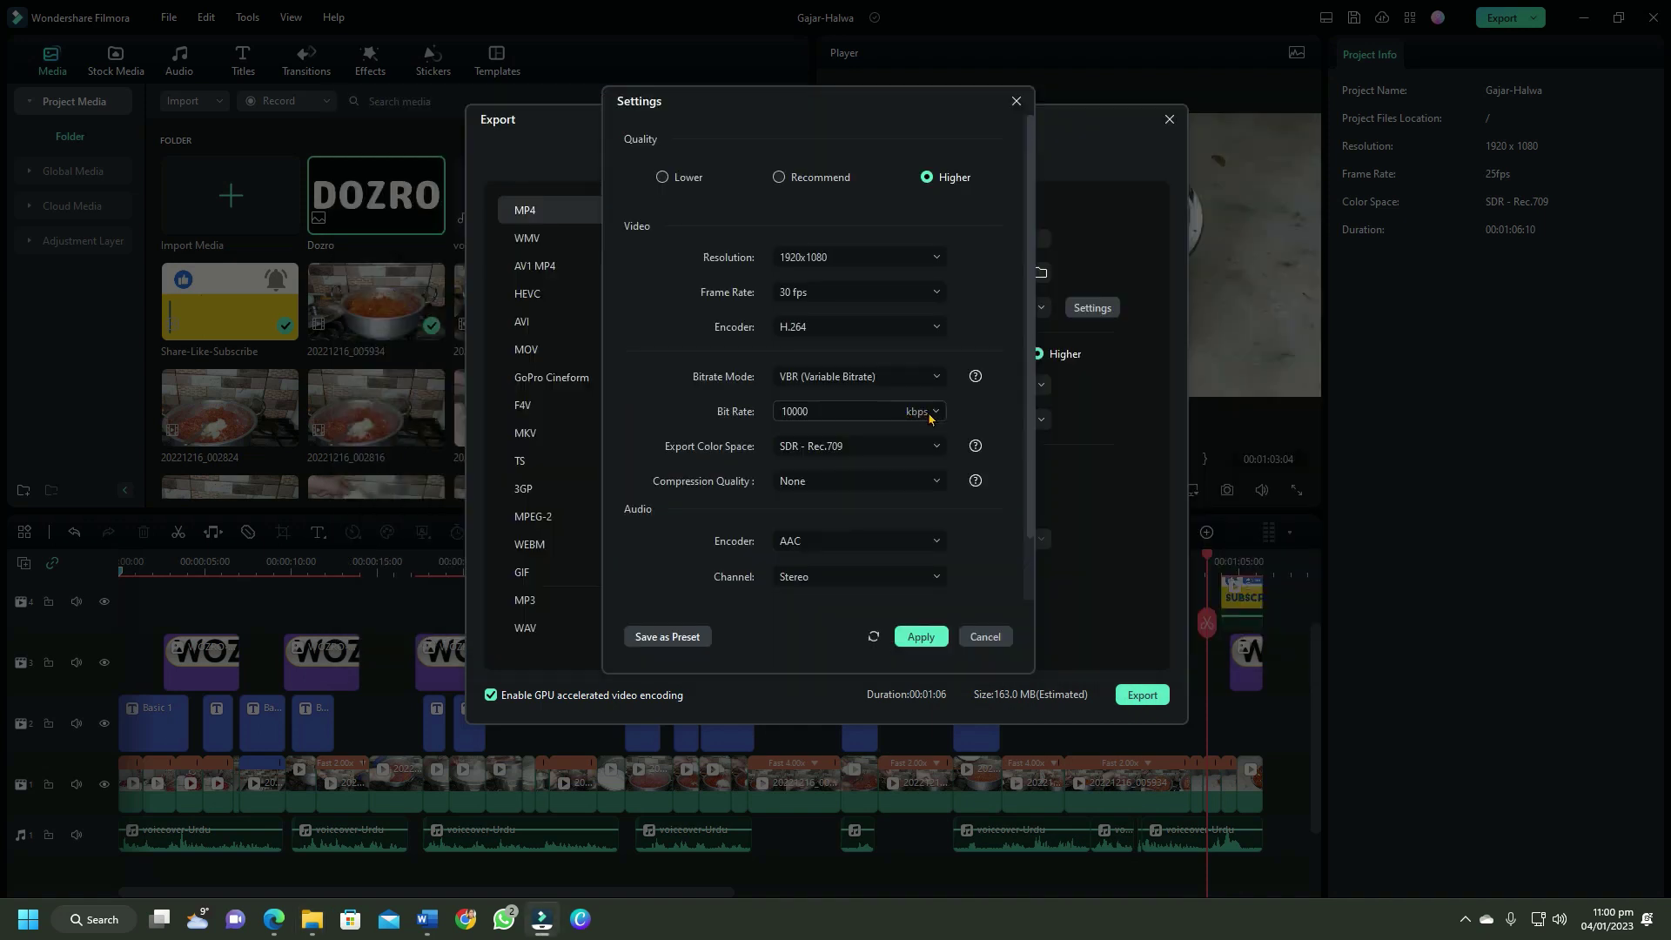
Change the export bit rate from 10000 to 20000 kbps.
left_click(930, 416)
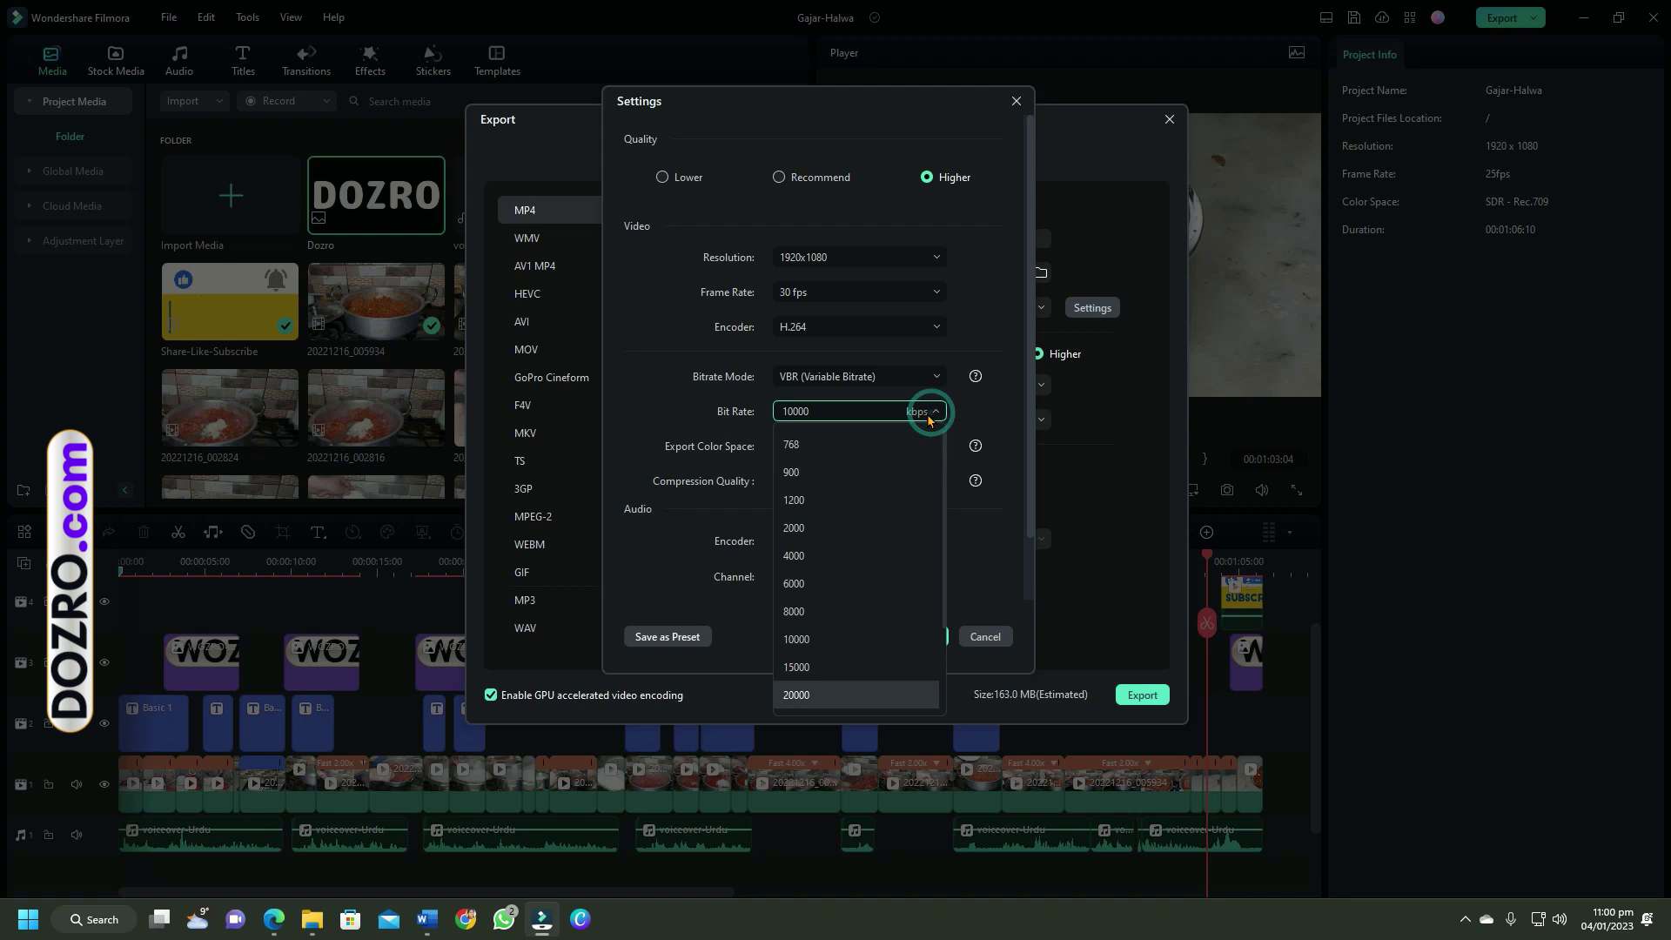
left_click(817, 692)
left_click(816, 696)
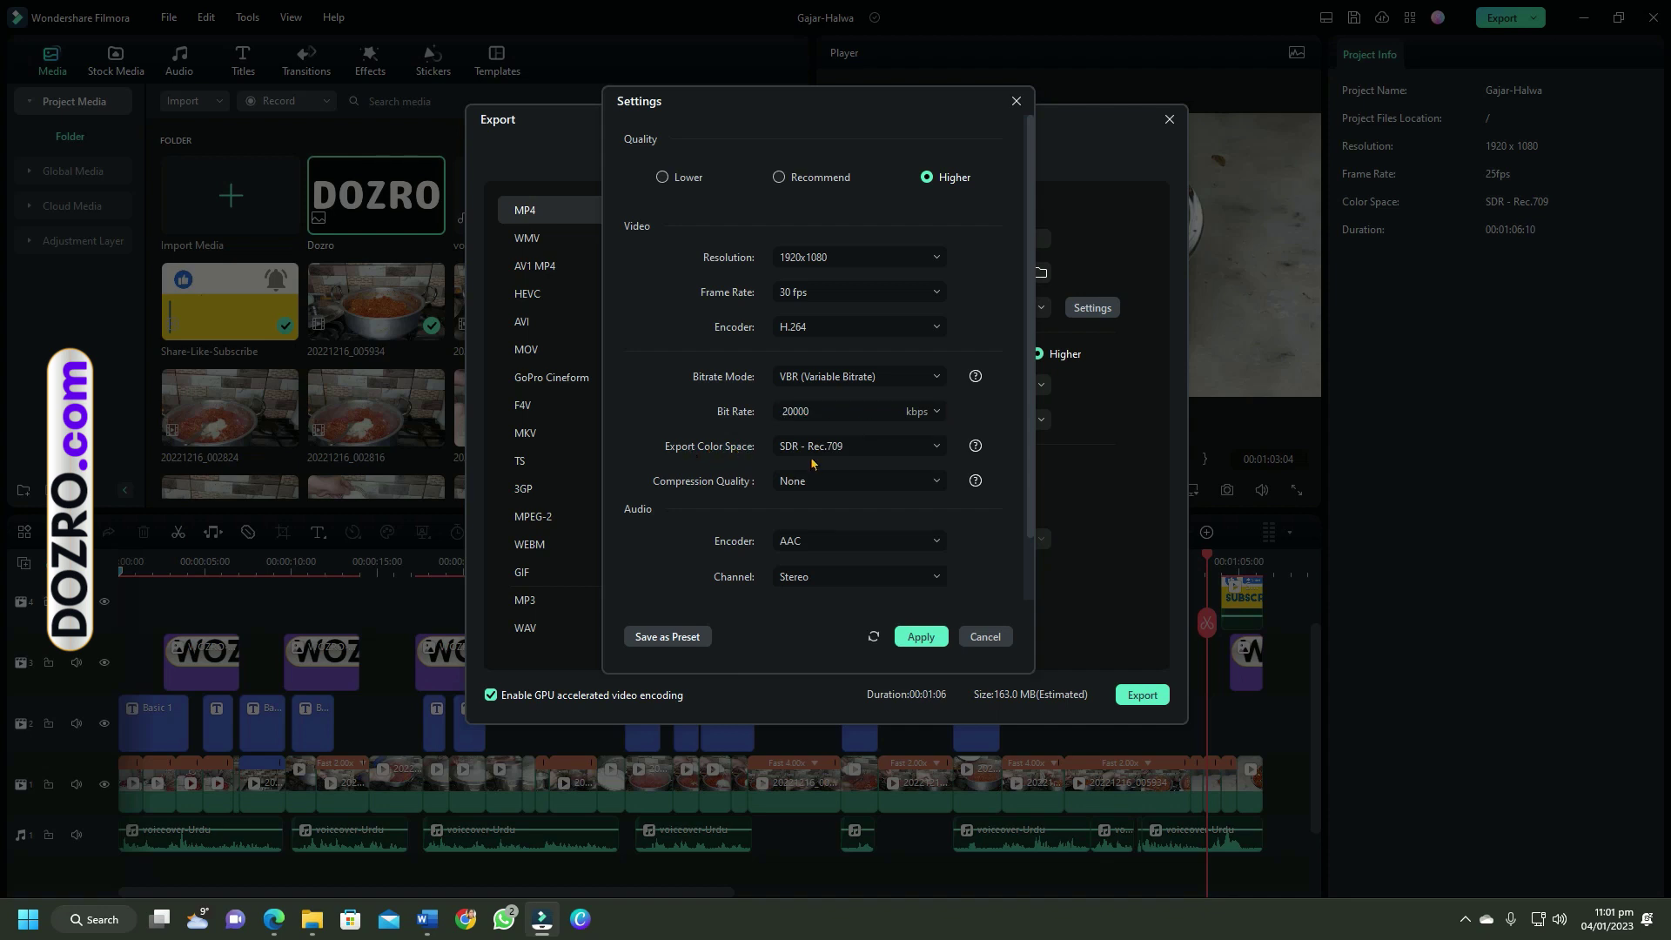
left_click(938, 447)
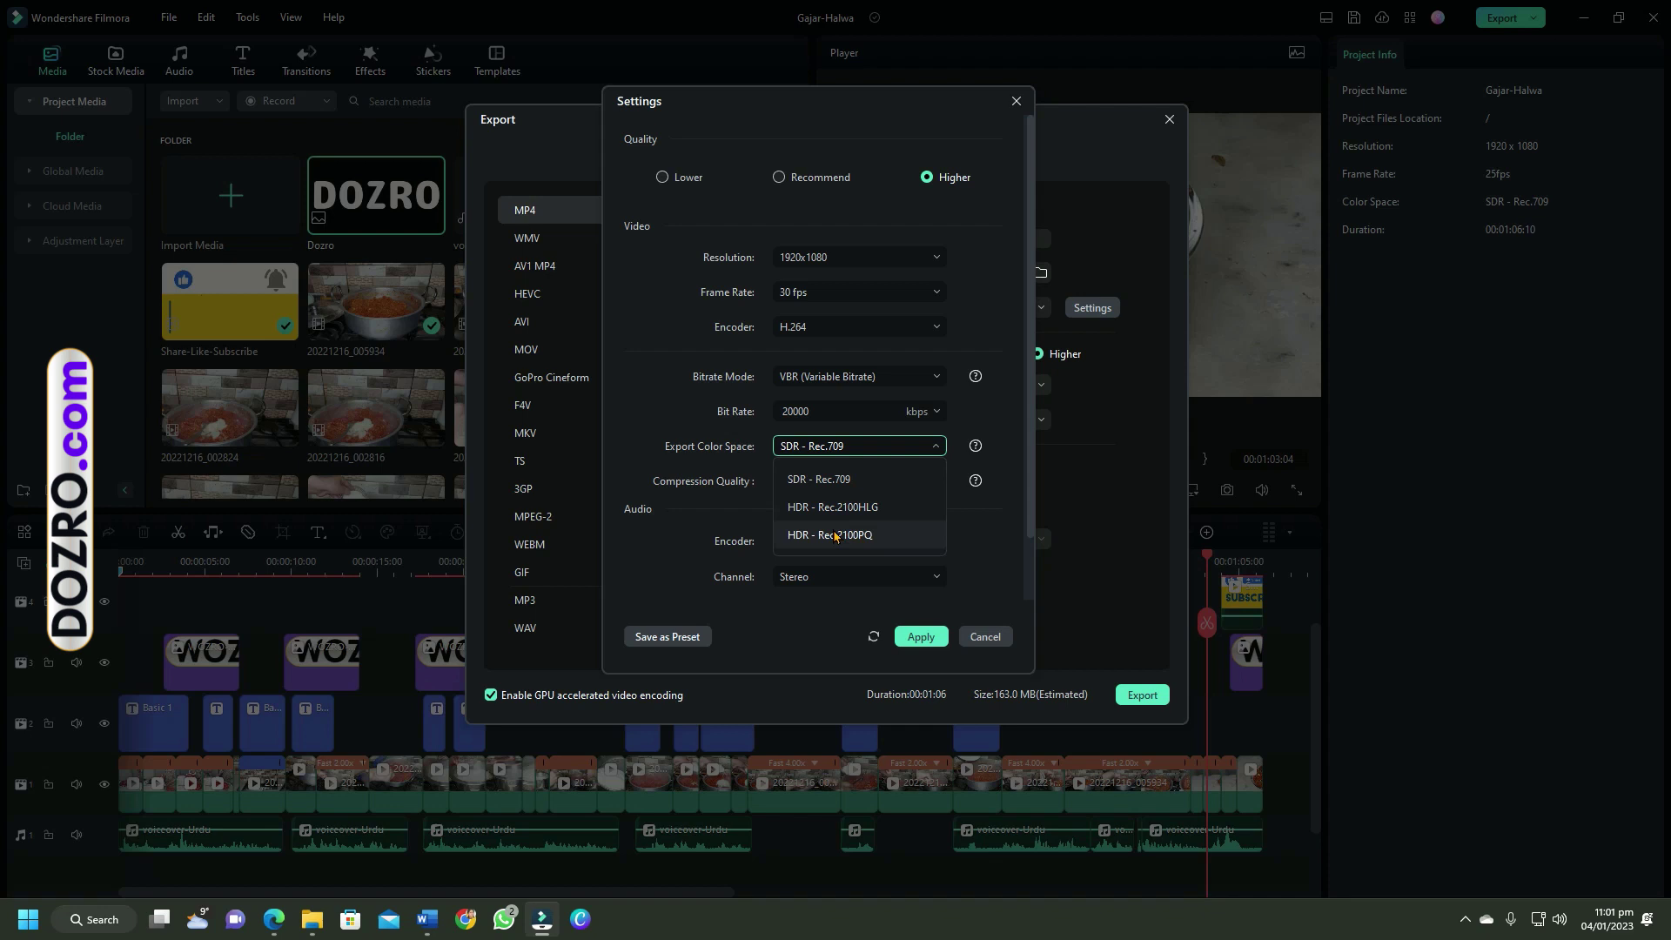
Select SDR - Rec.709 as the export color space instead of an HDR option.
left_click(825, 481)
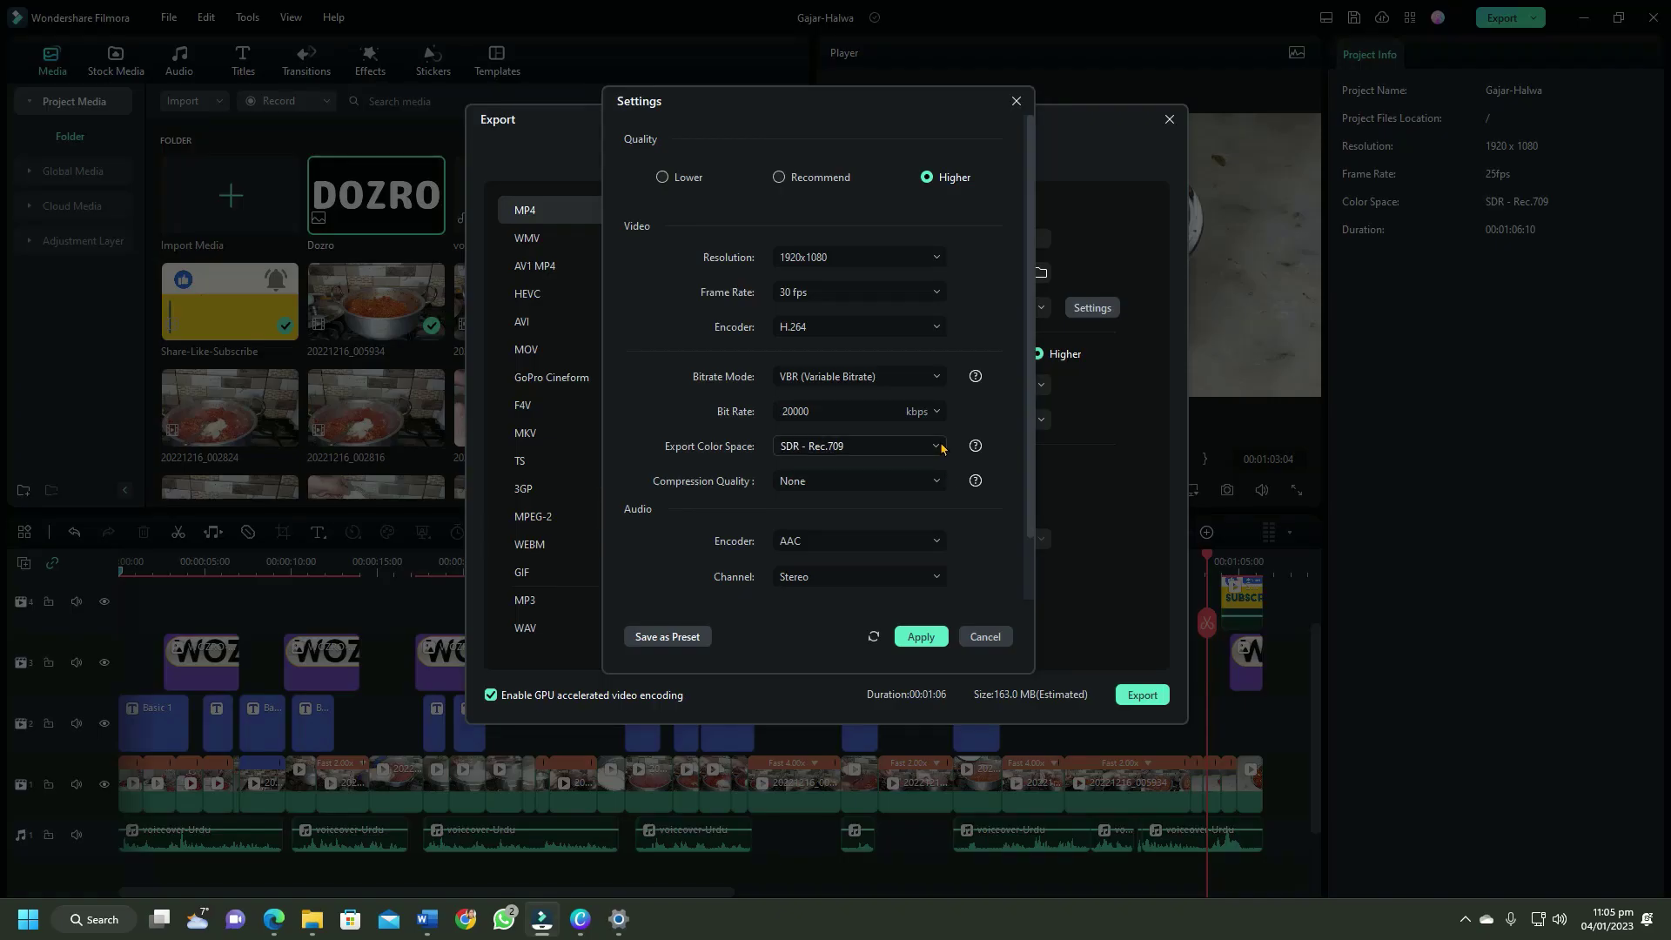
left_click(936, 446)
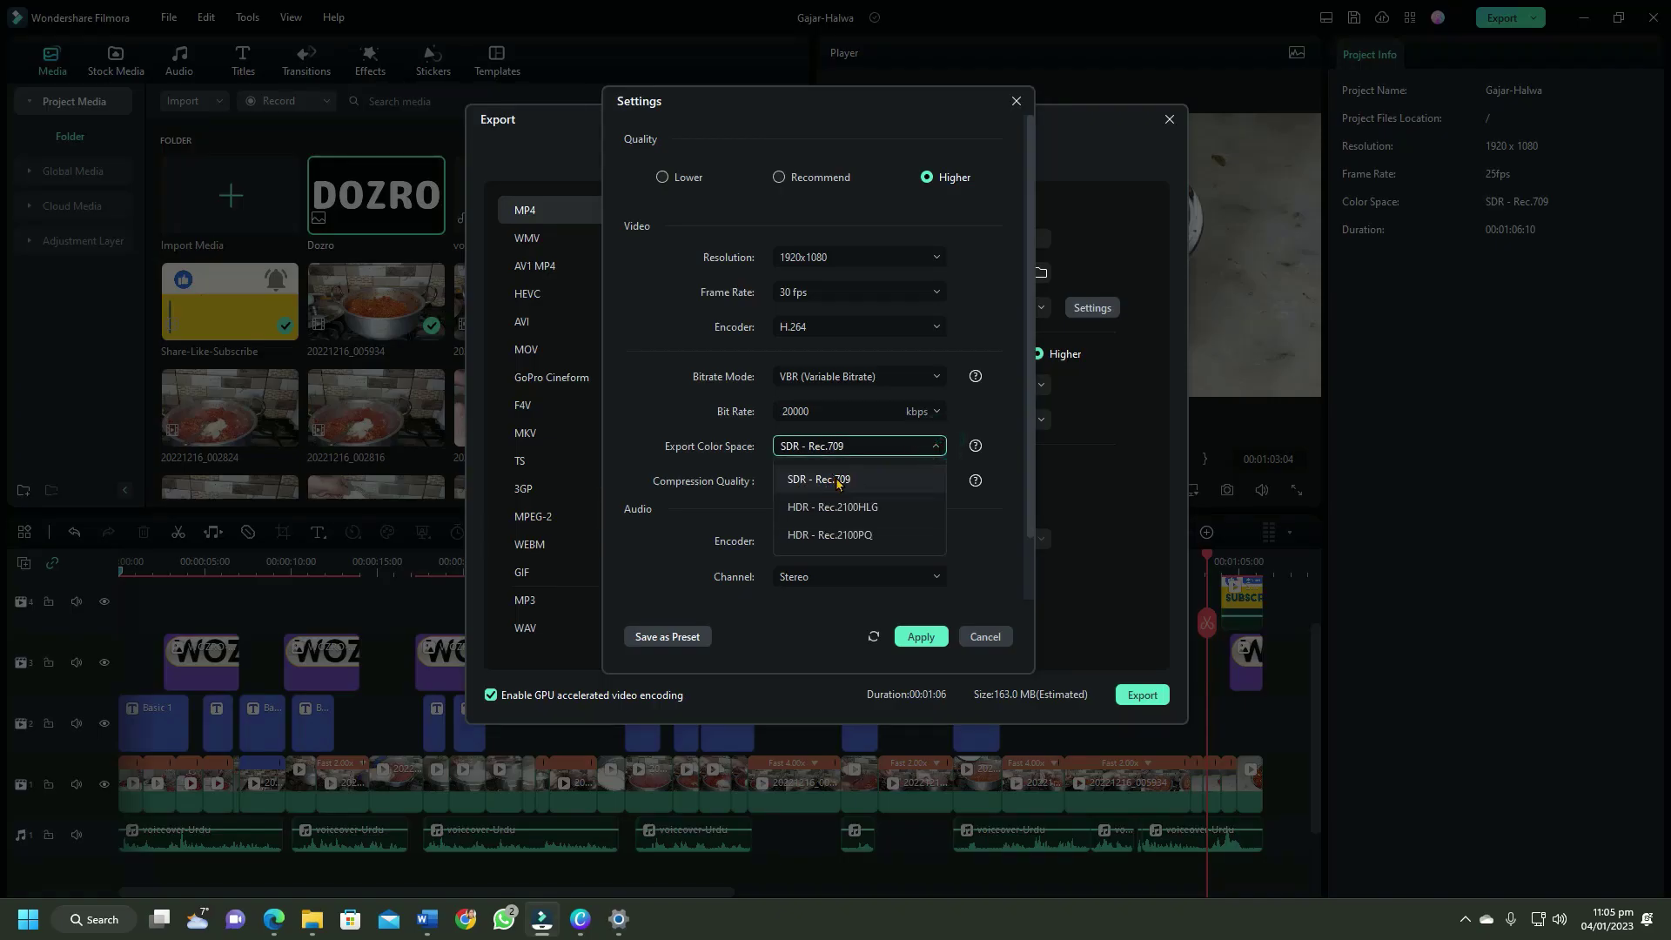
left_click(827, 481)
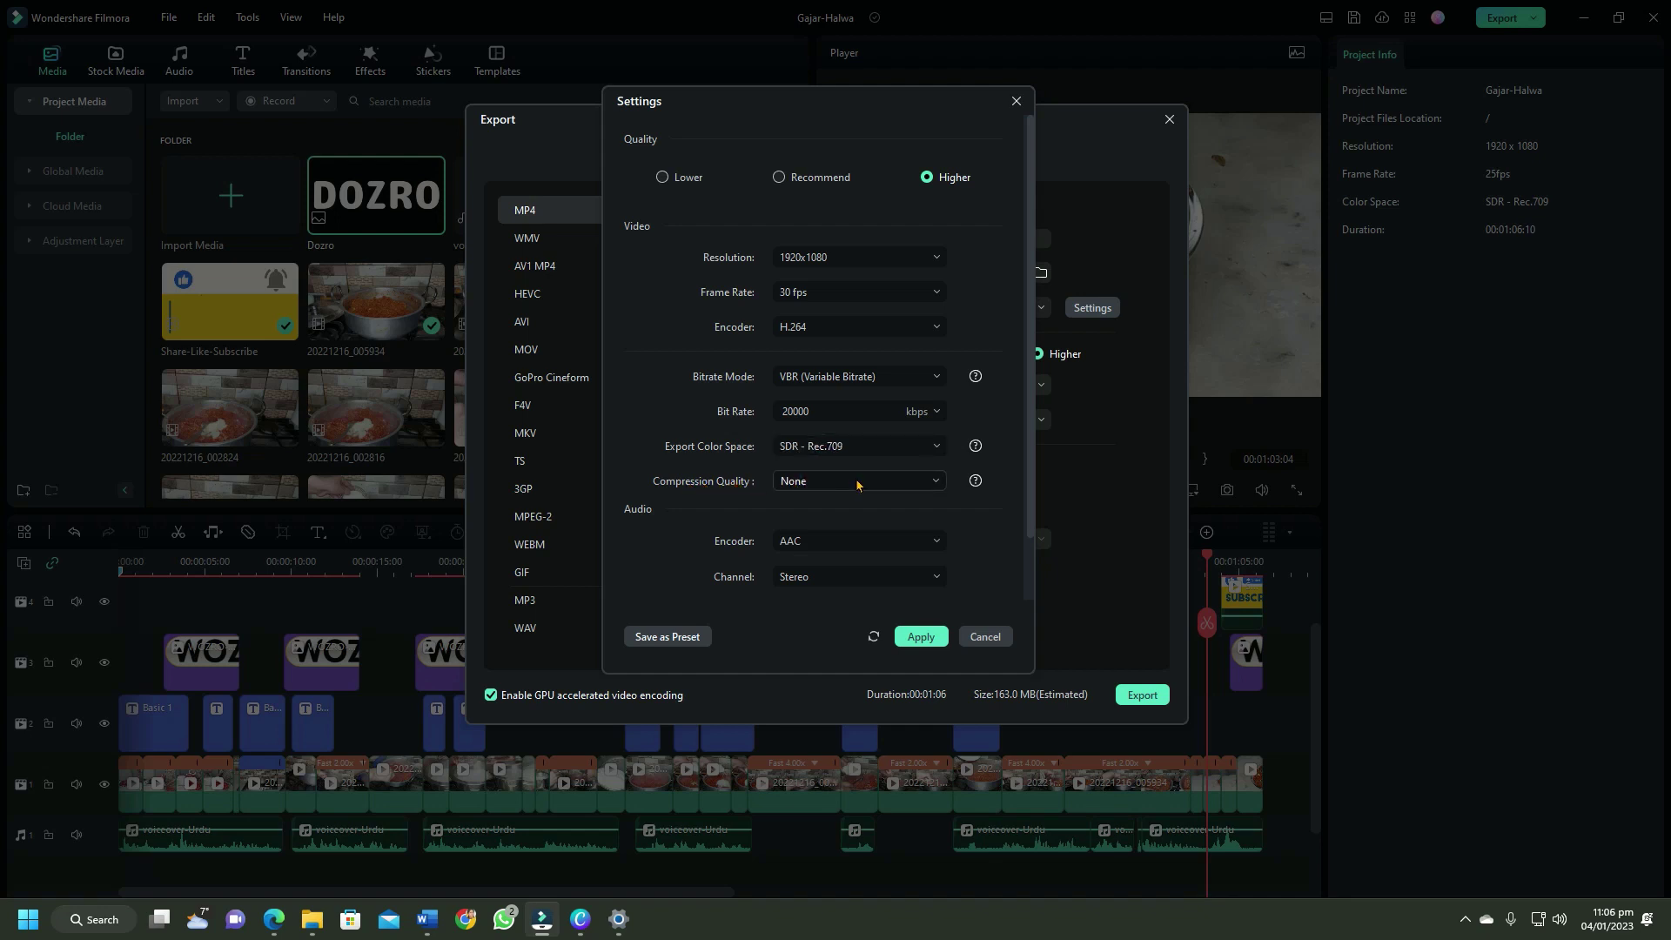
Keep compression quality at None, the audio encoder at AAC and channels at Stereo.
left_click(935, 484)
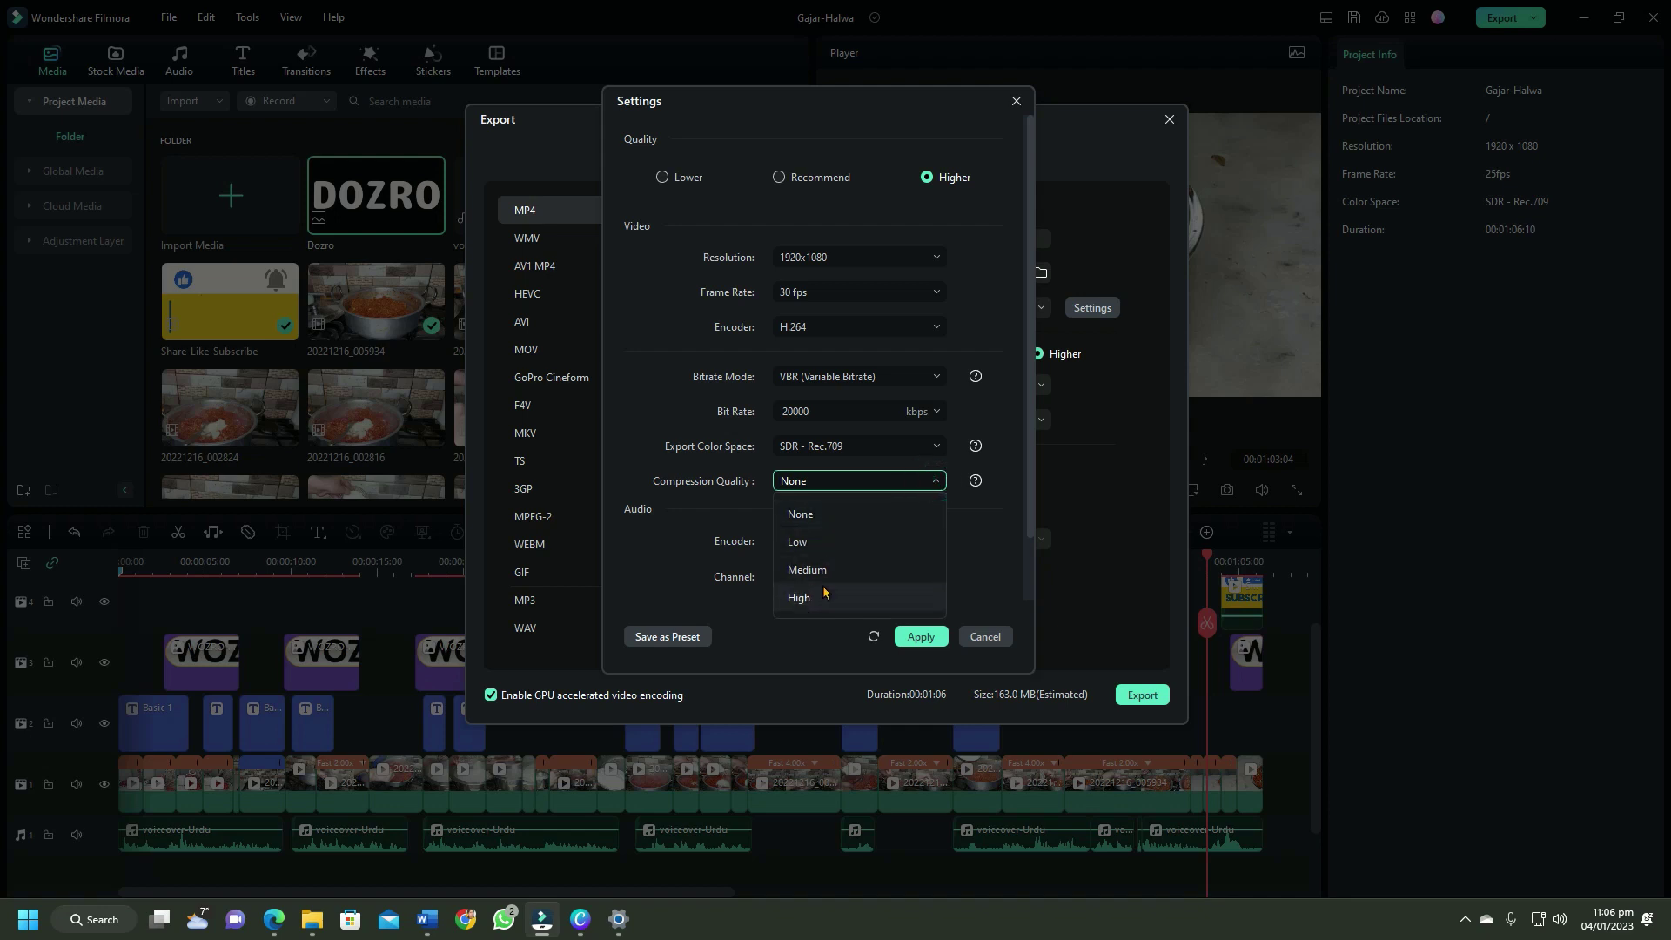
left_click(800, 514)
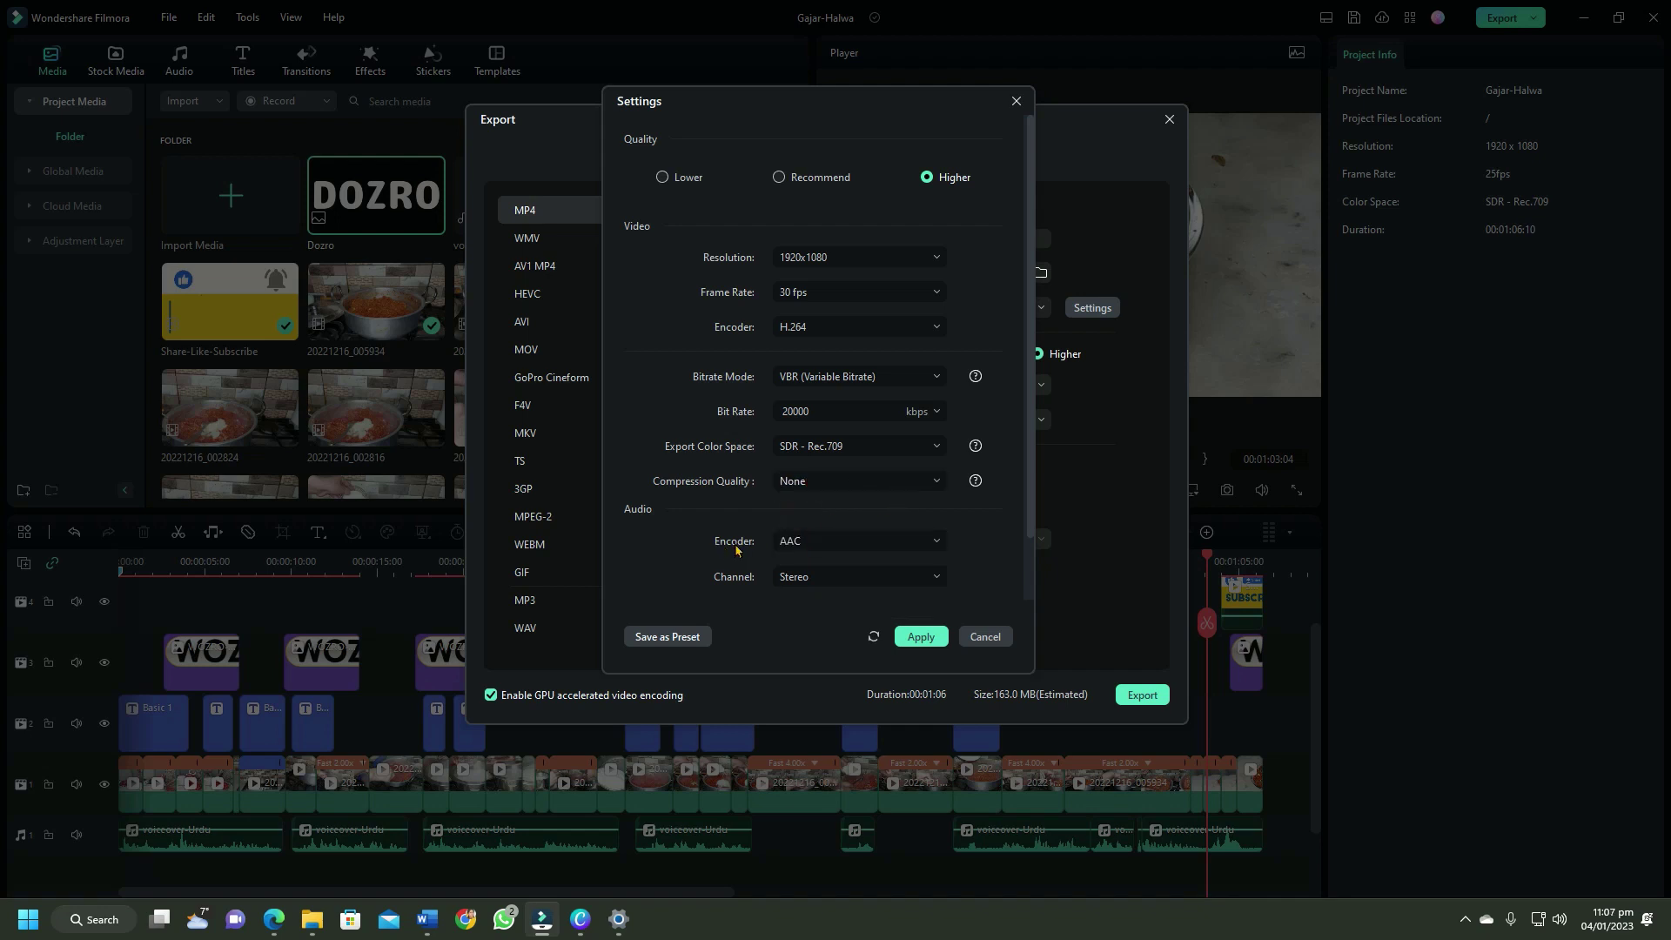
left_click(939, 546)
left_click(822, 577)
left_click(937, 580)
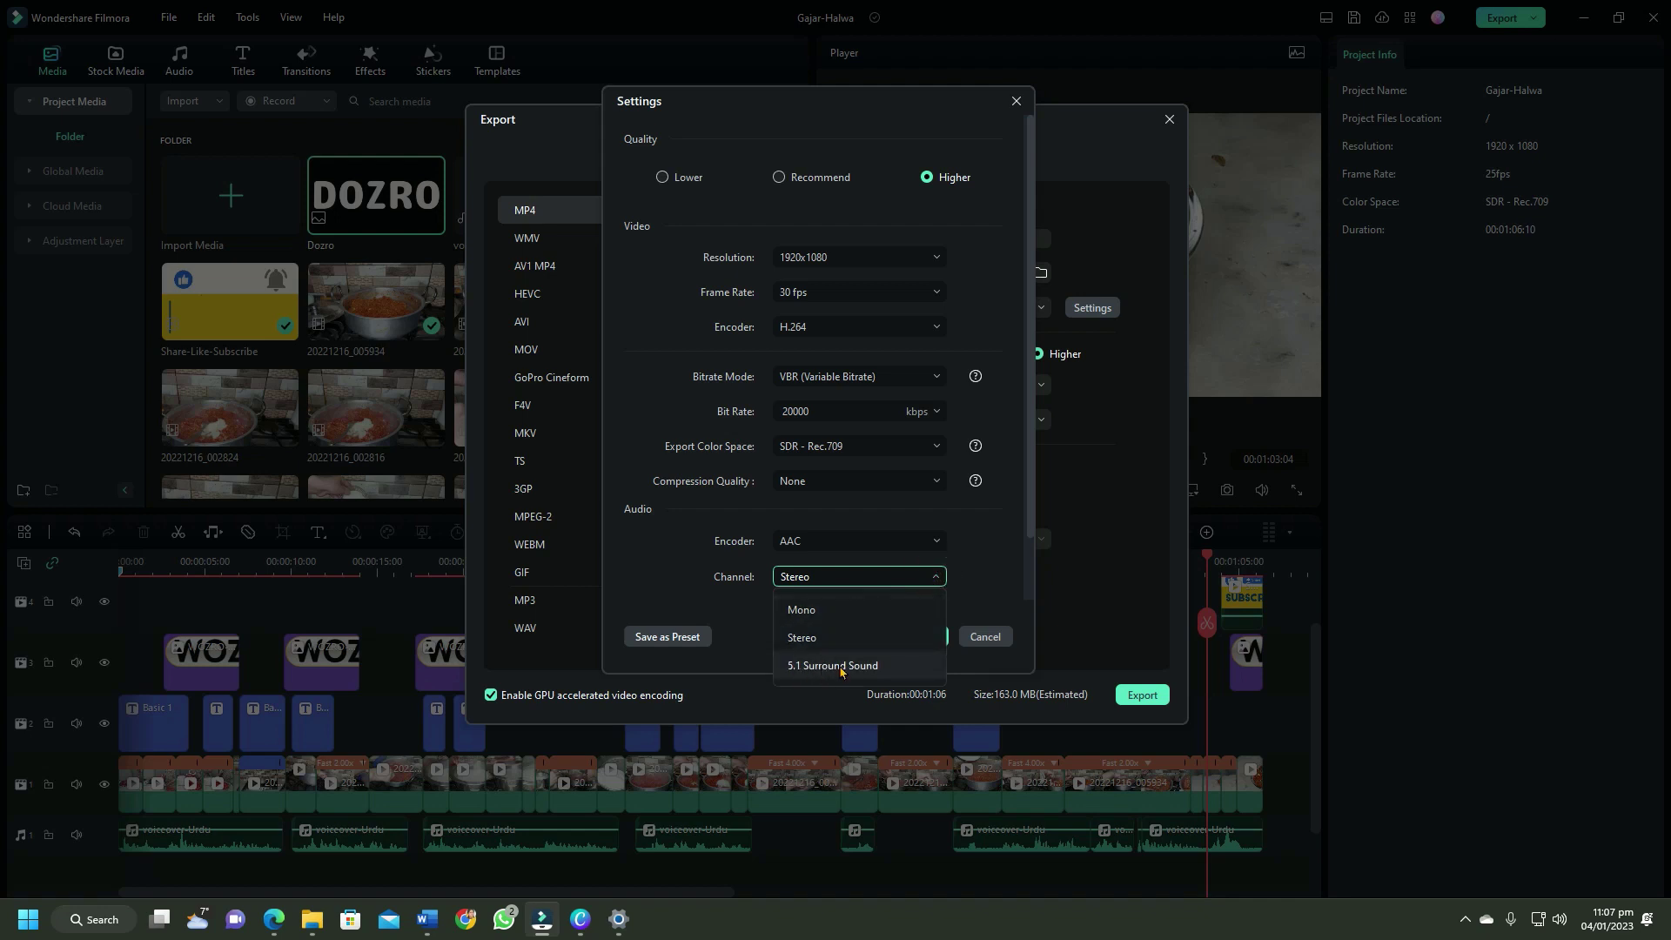
left_click(805, 640)
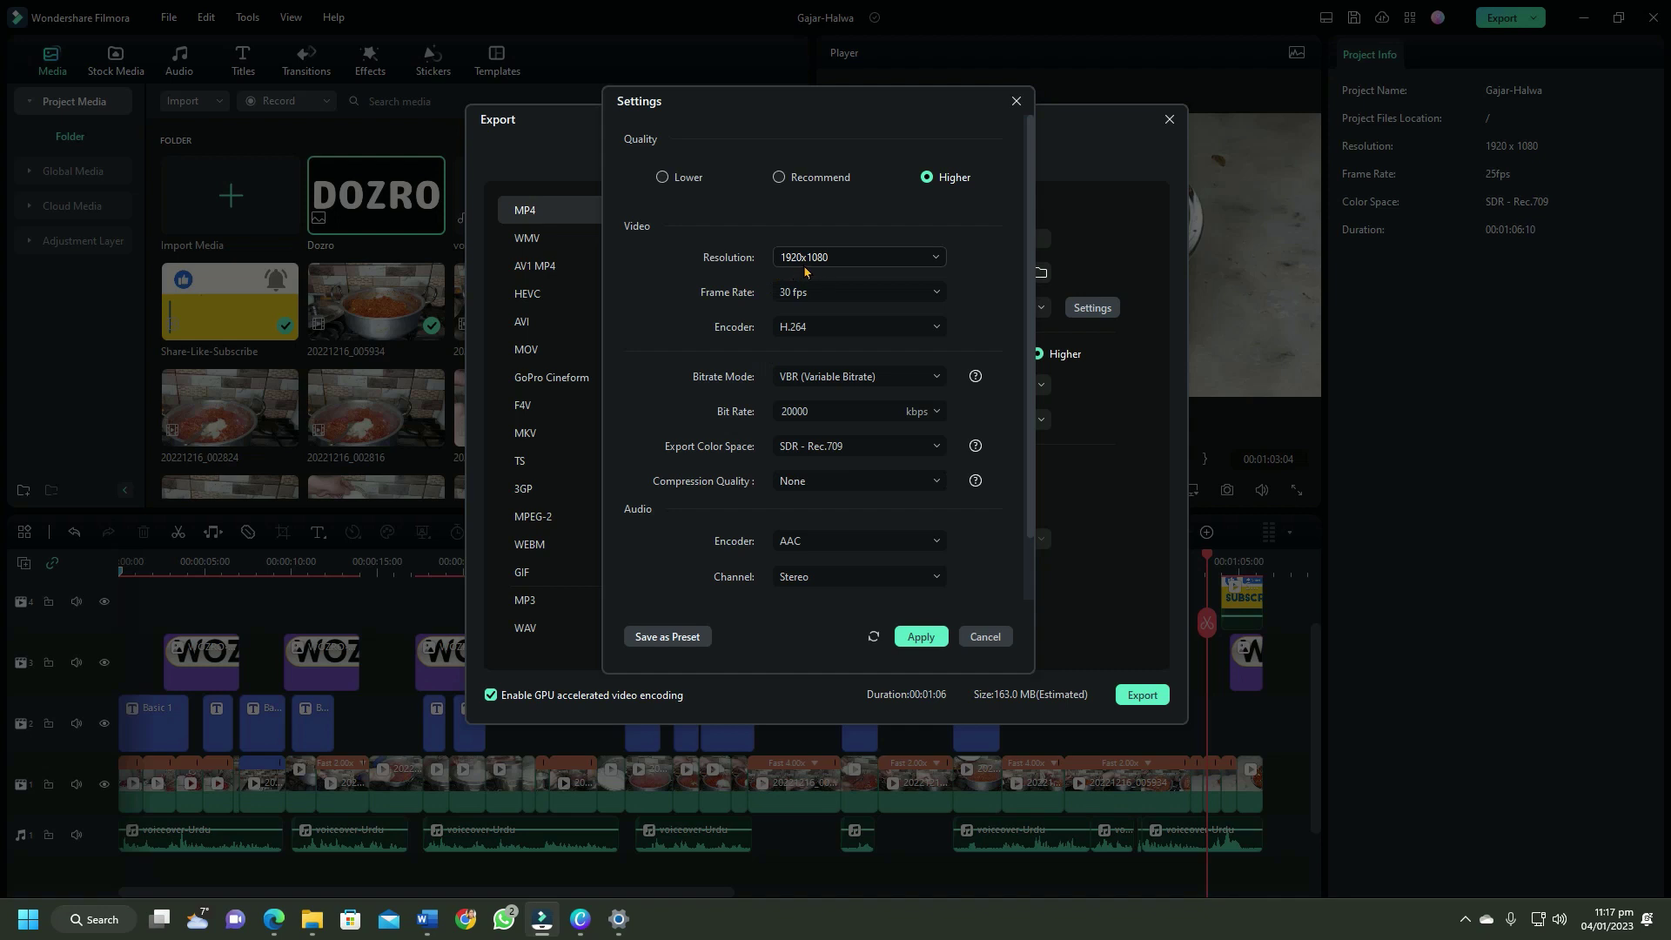
Leave the export resolution at 1920x1080 and switch to the source clip's Properties window.
left_click(935, 259)
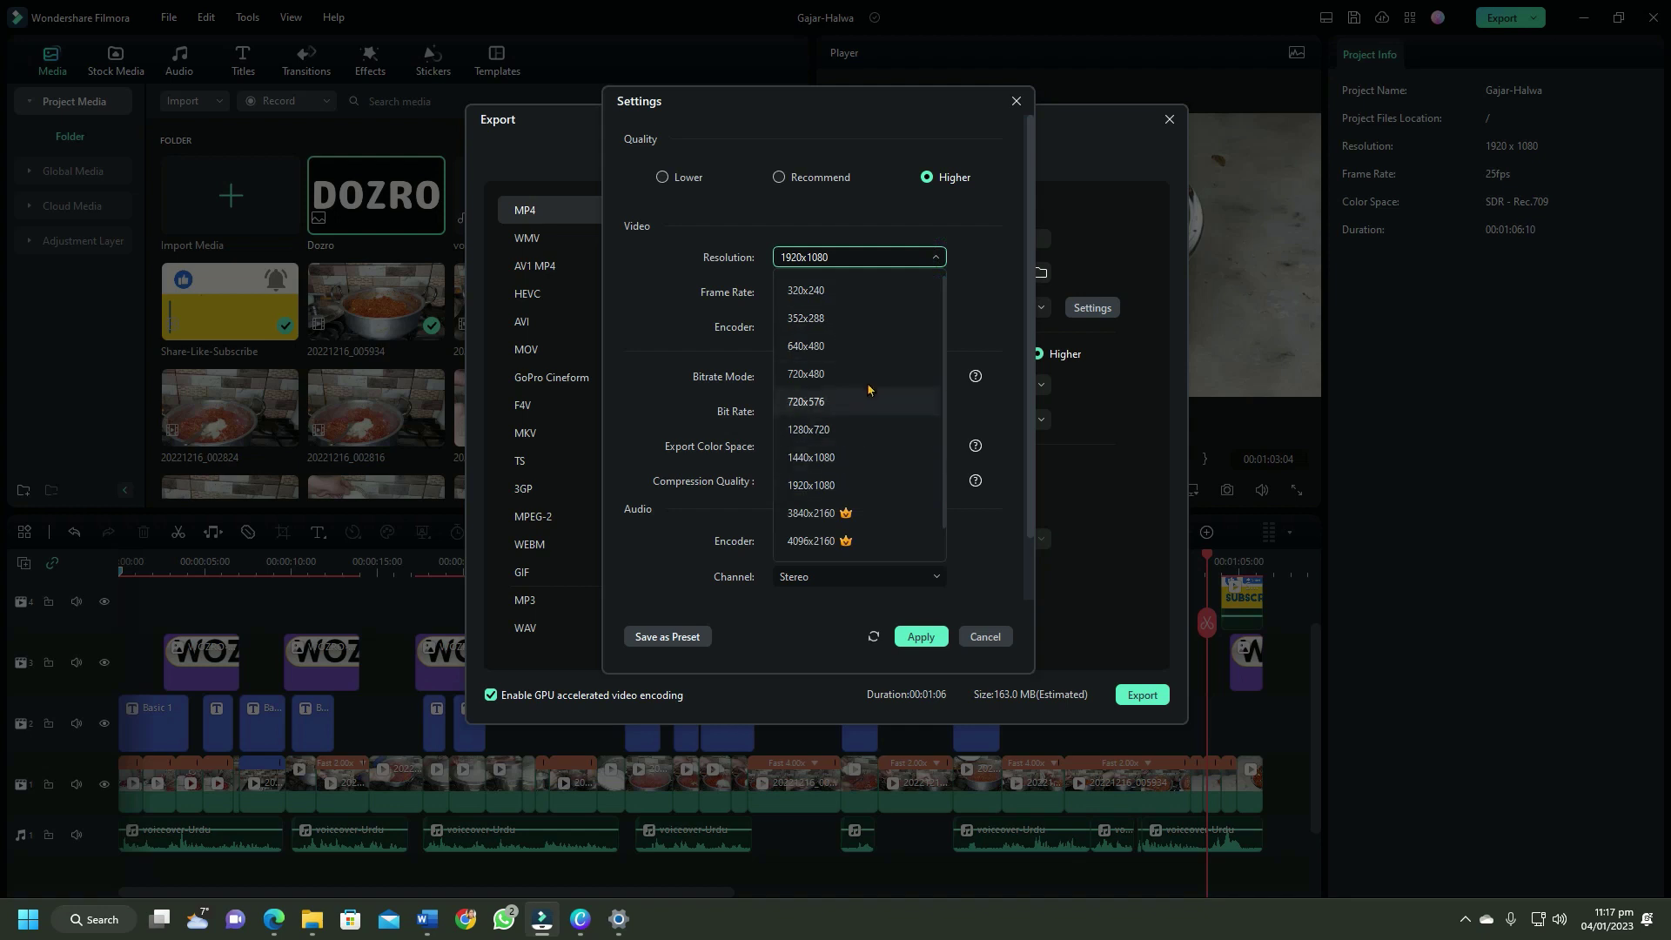
left_click(993, 250)
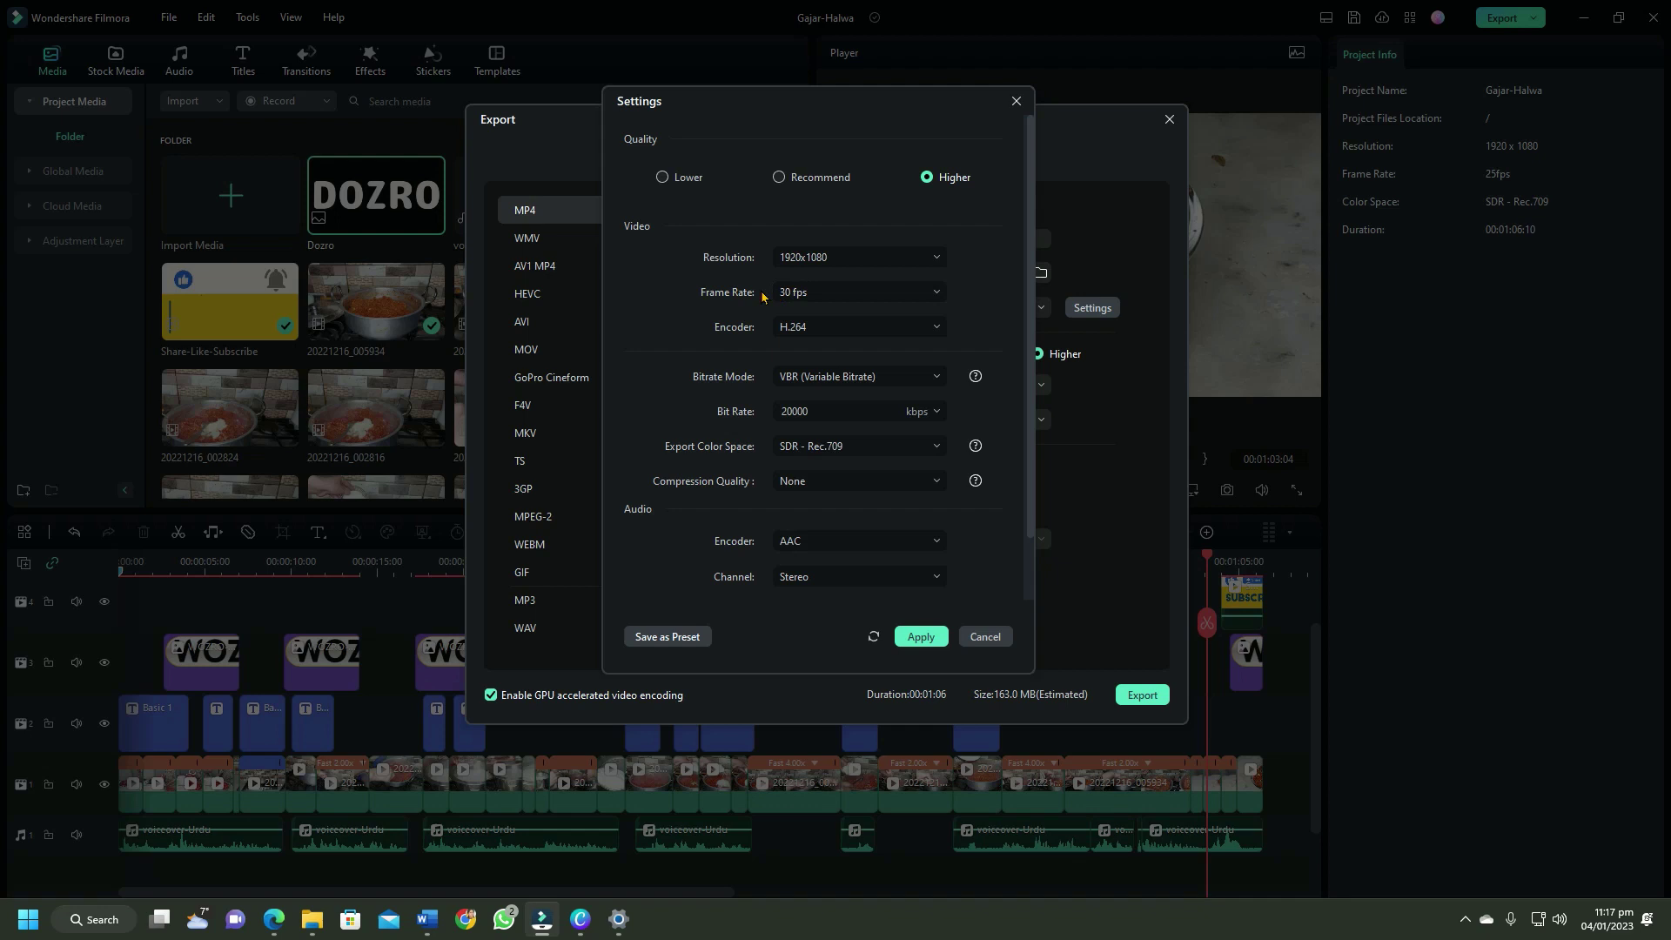
key("alt+Tab")
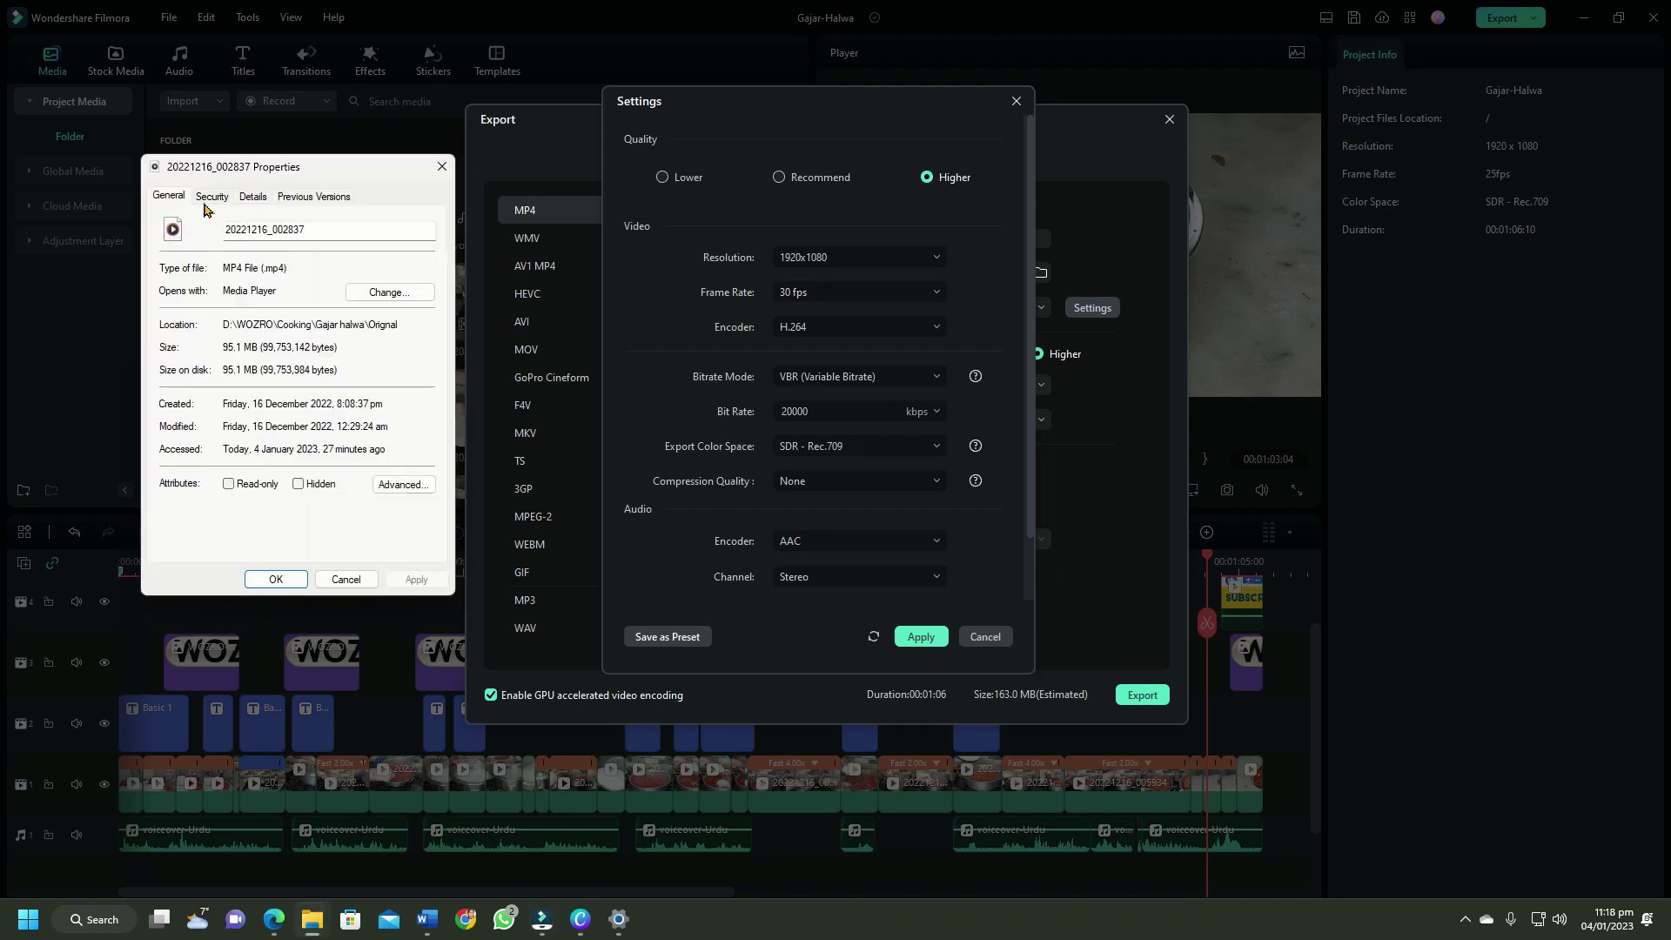
Read the clip's frame width 1920, height 1080 and frame rate 30.01 in Details.
left_click(252, 198)
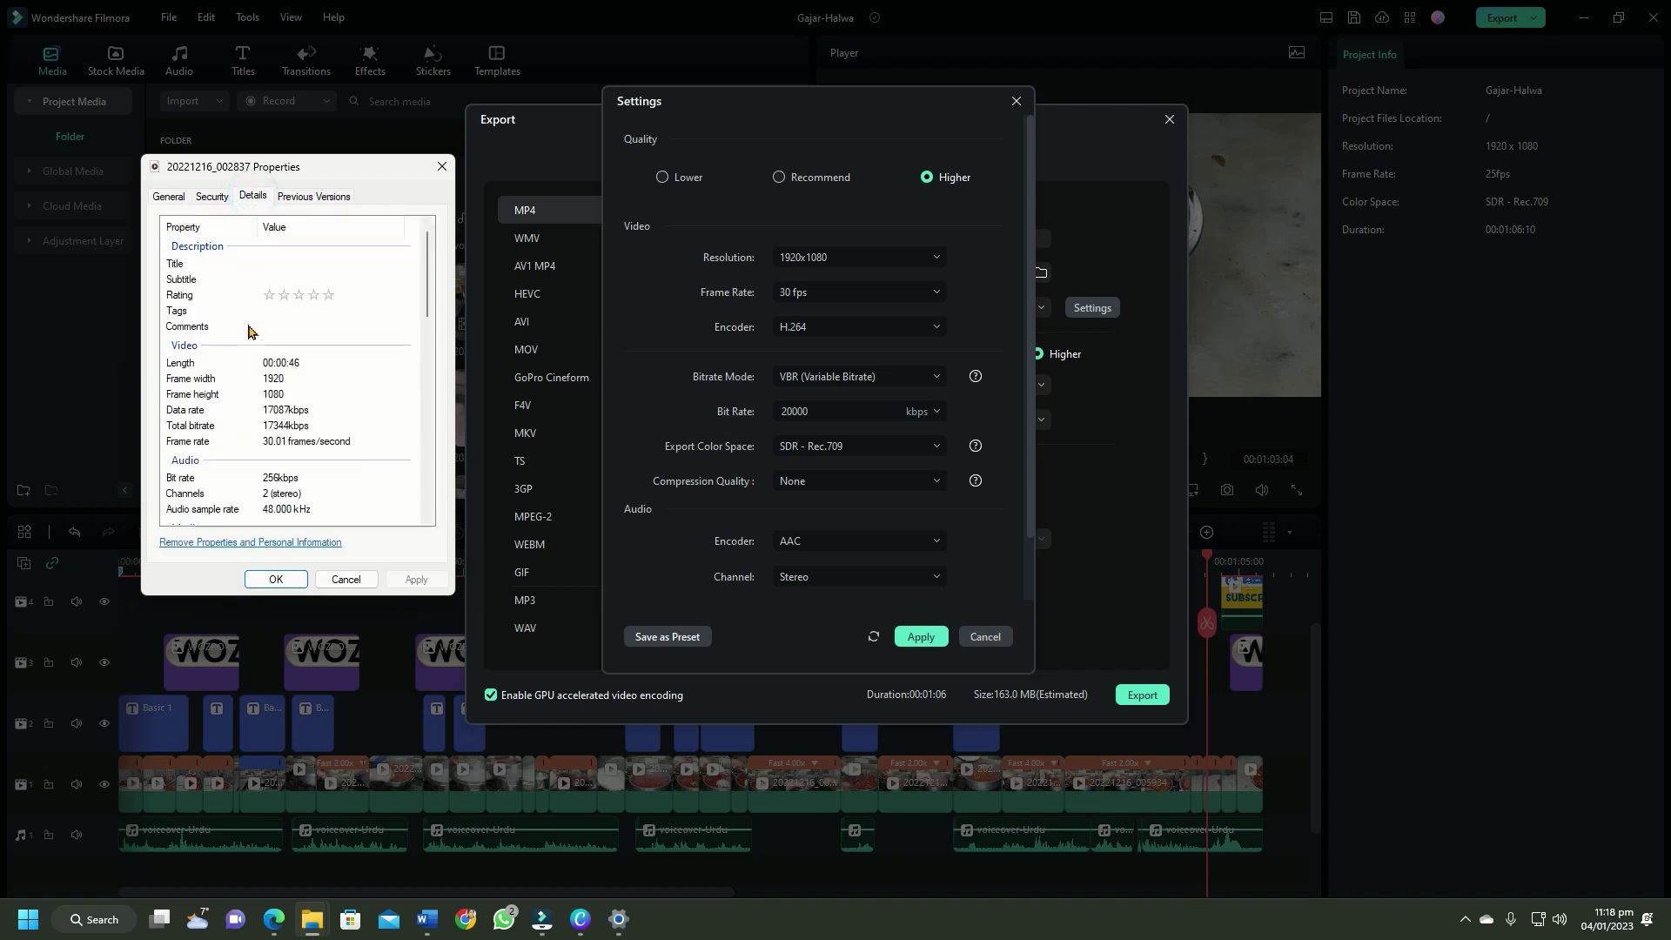
left_click(284, 380)
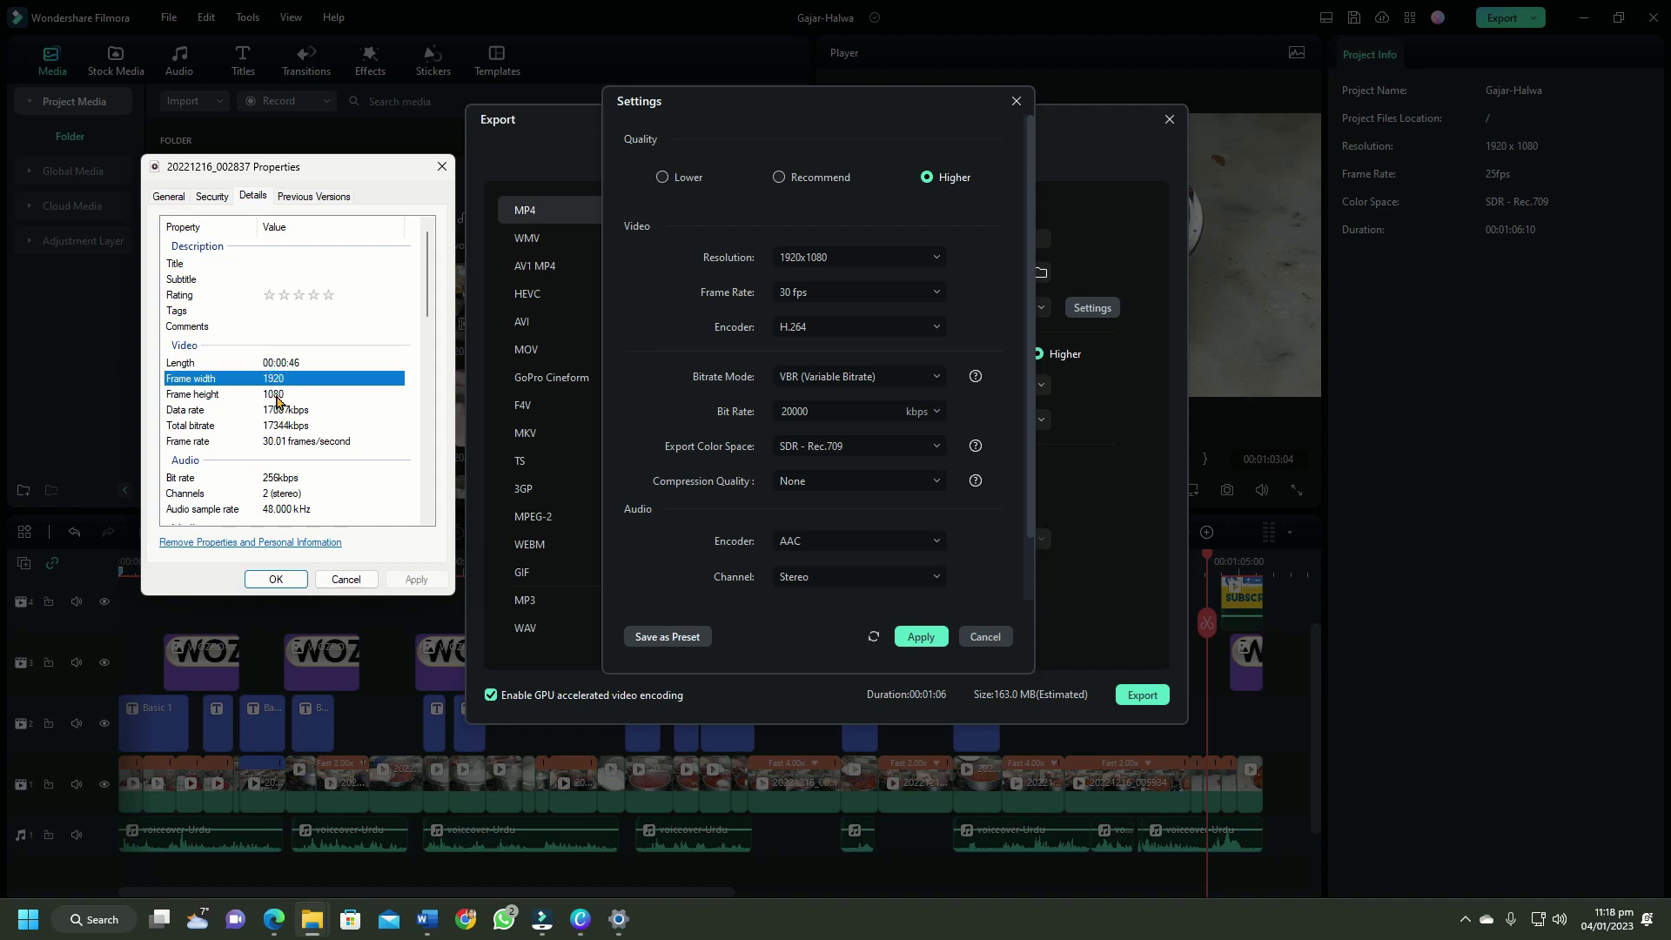
left_click(276, 396)
left_click(275, 379)
left_click(277, 396)
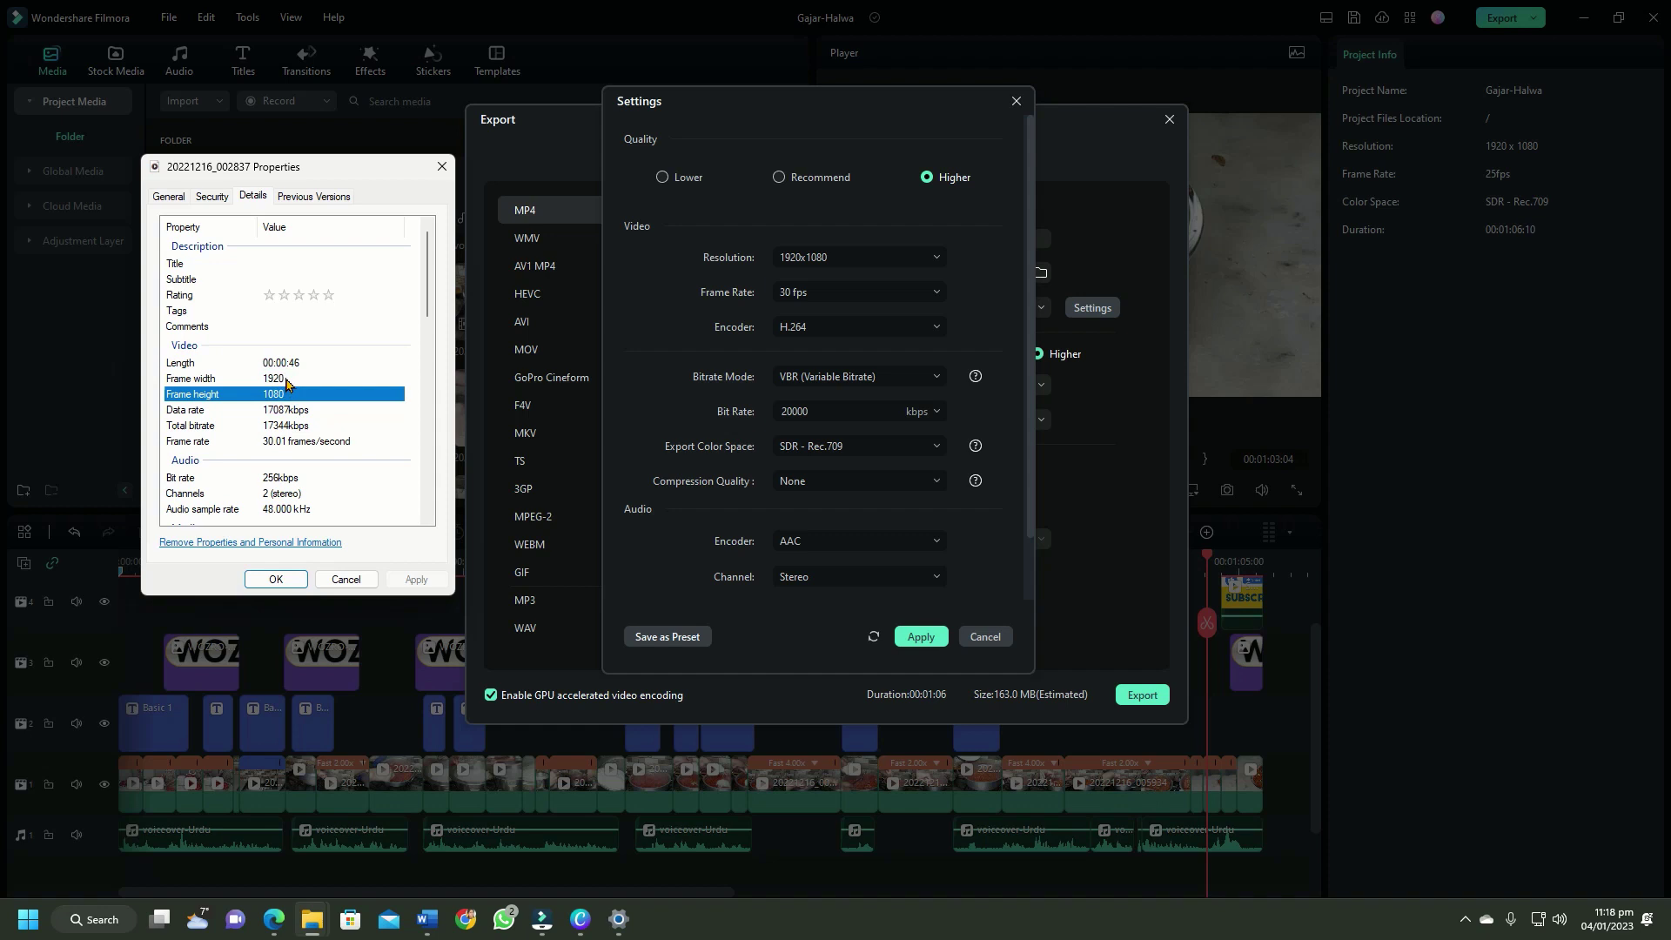
left_click(285, 380)
left_click(281, 396)
left_click(185, 444)
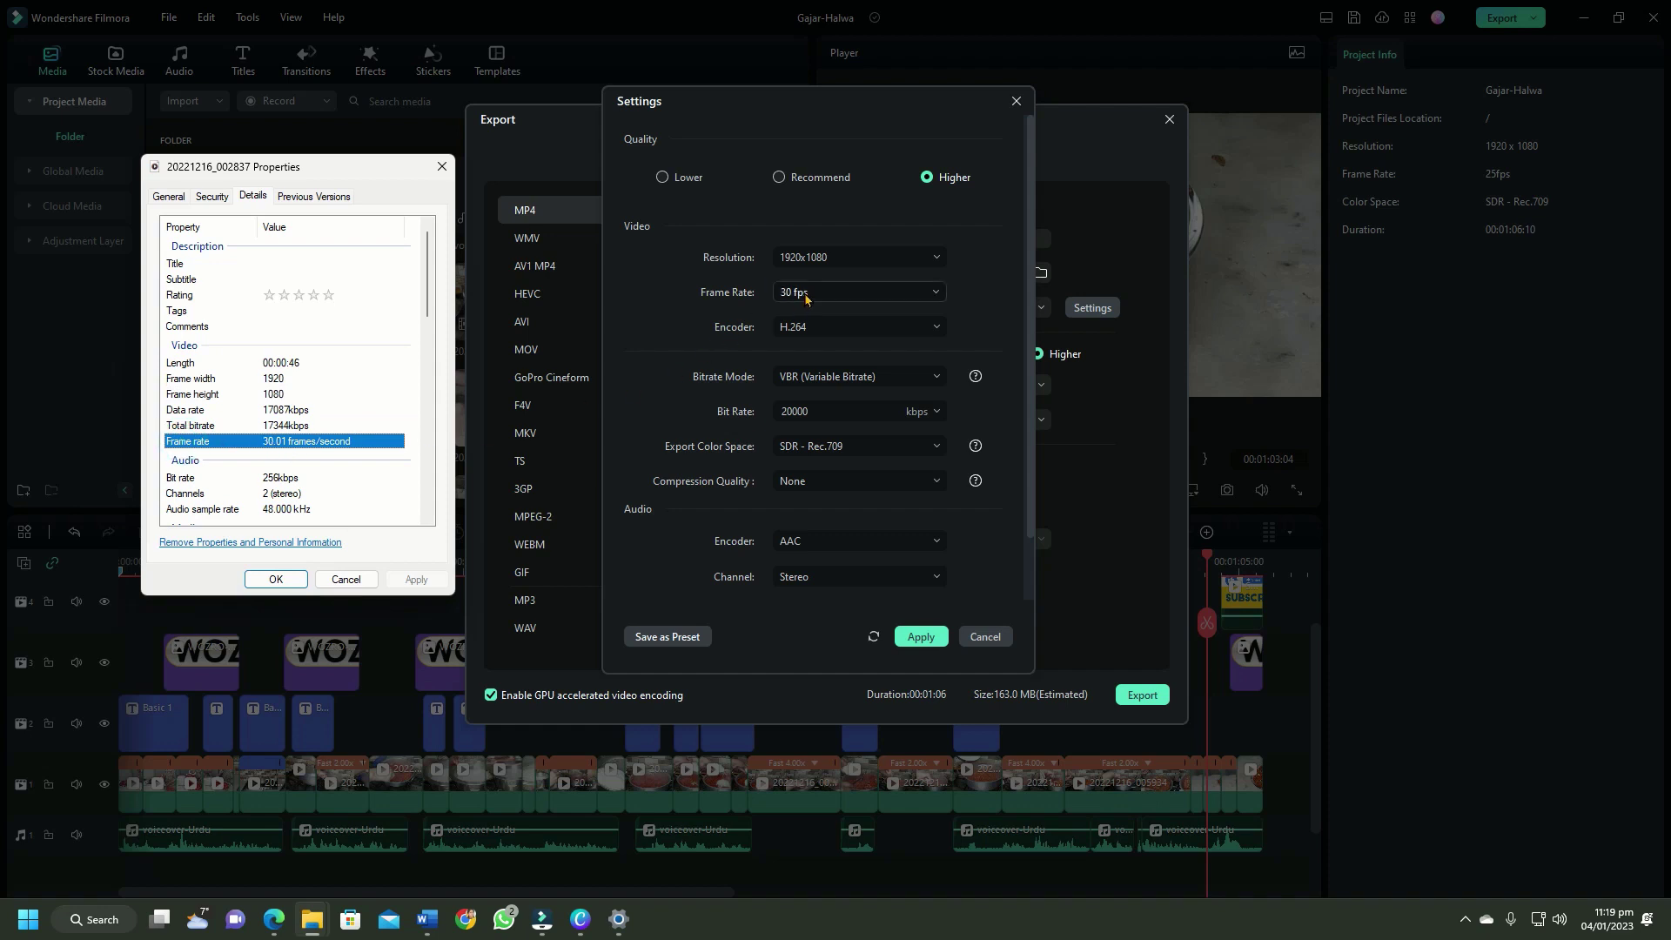
Keep Filmora's export resolution at 1920x1080 to match the source clip.
left_click(939, 258)
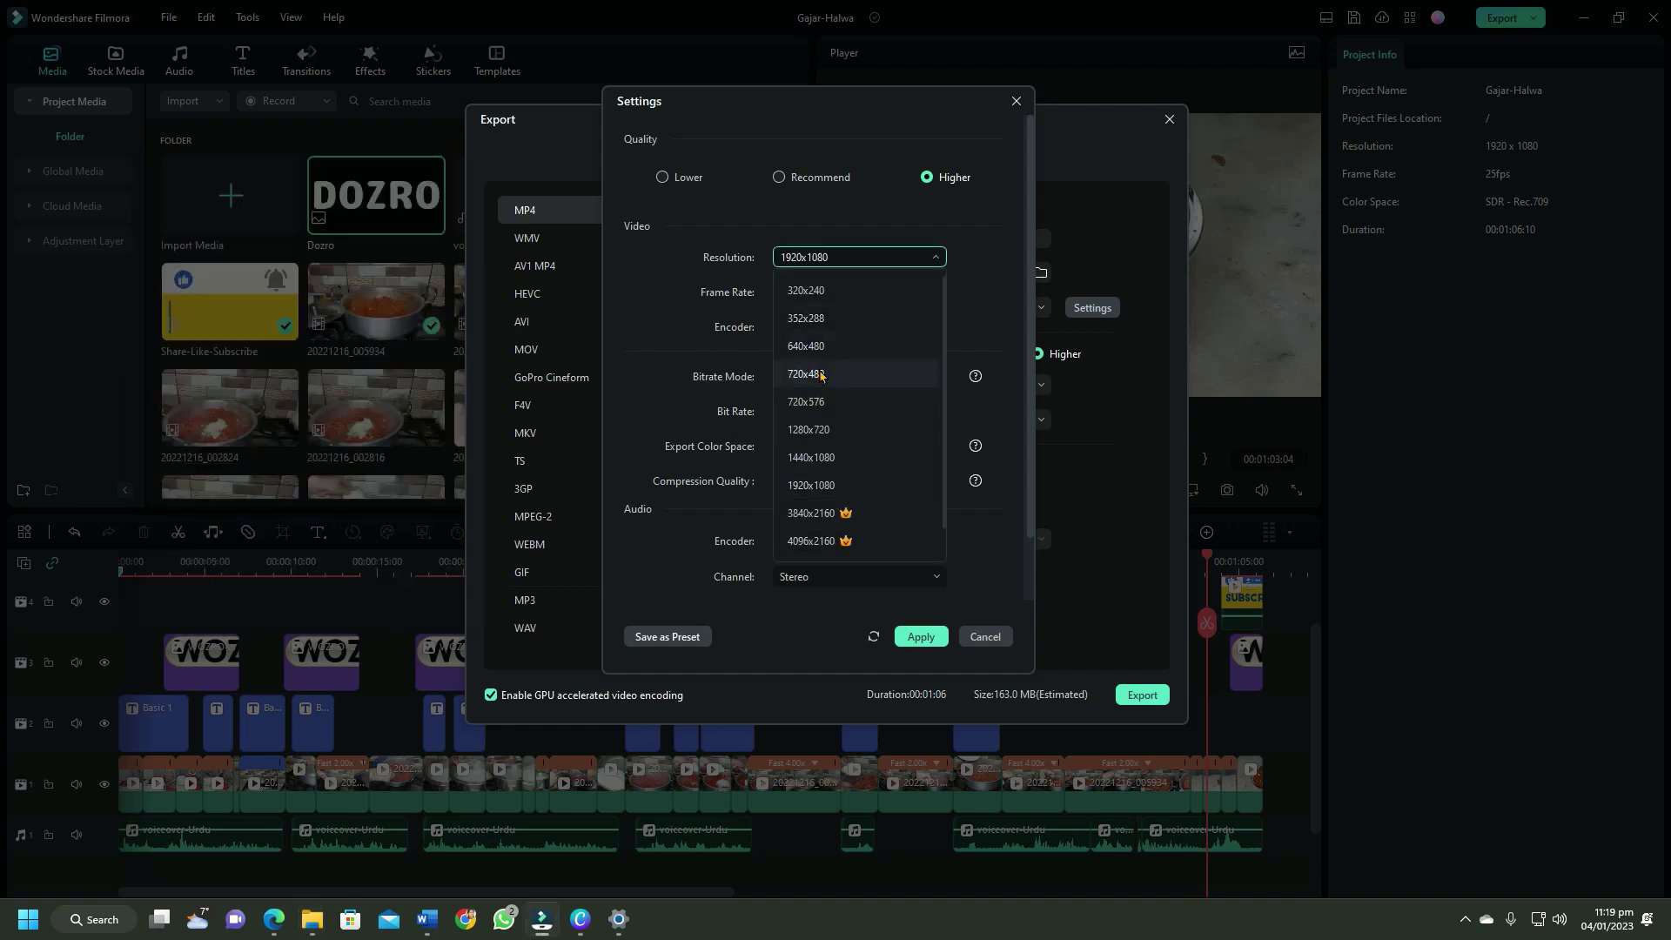
left_click(829, 489)
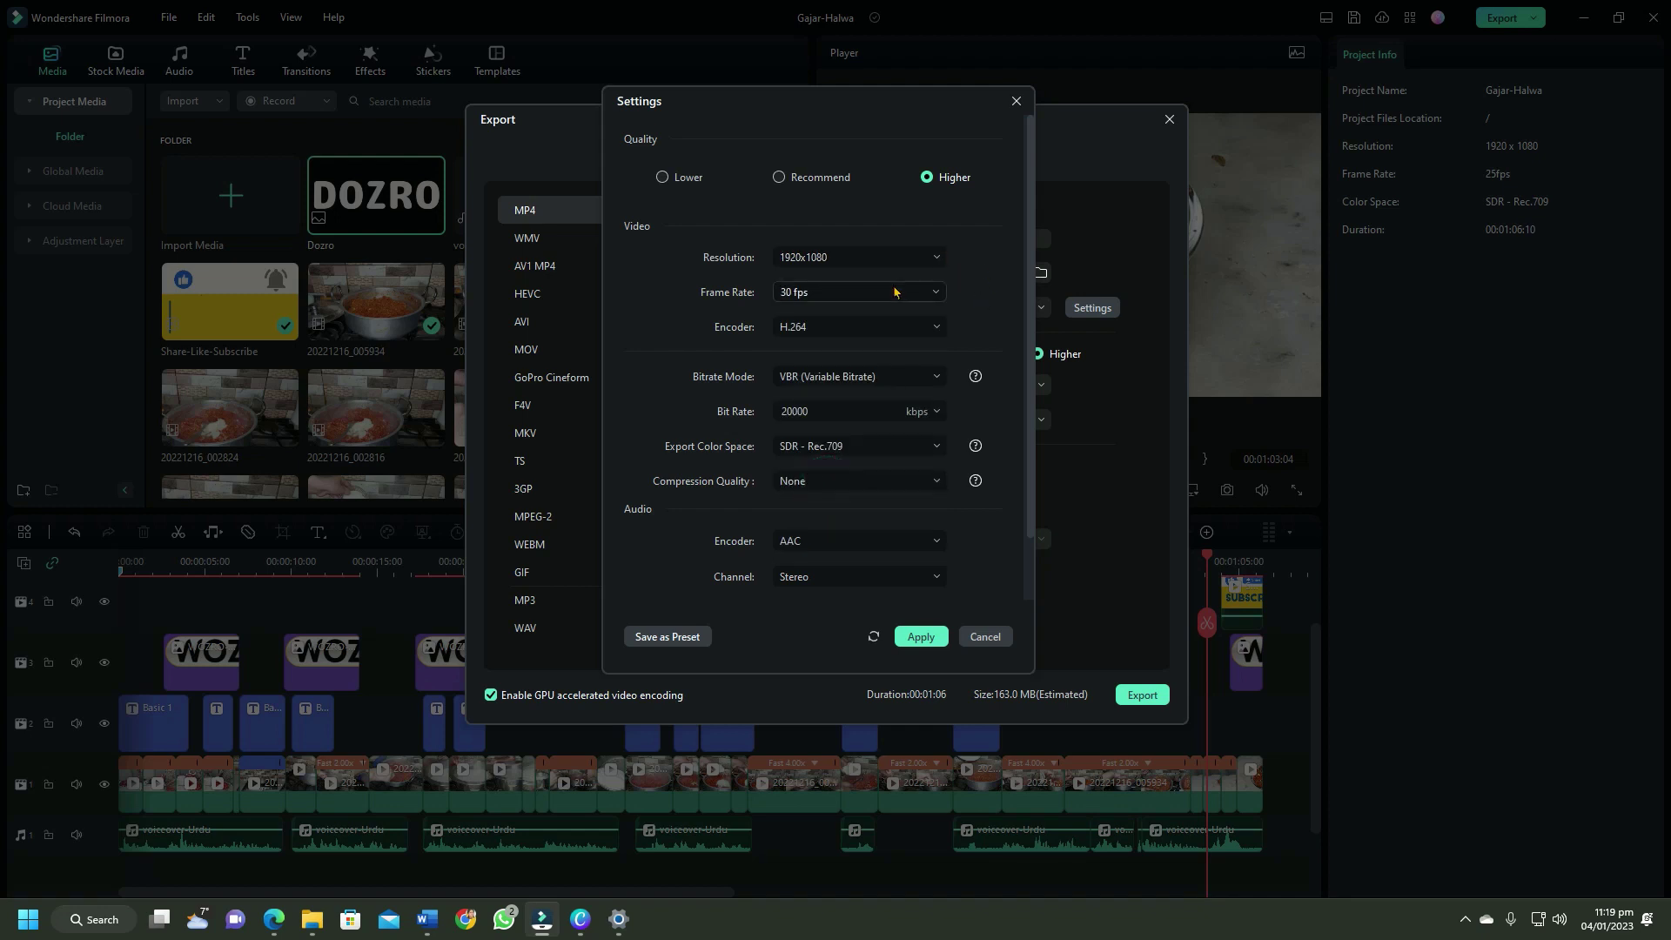
left_click(934, 295)
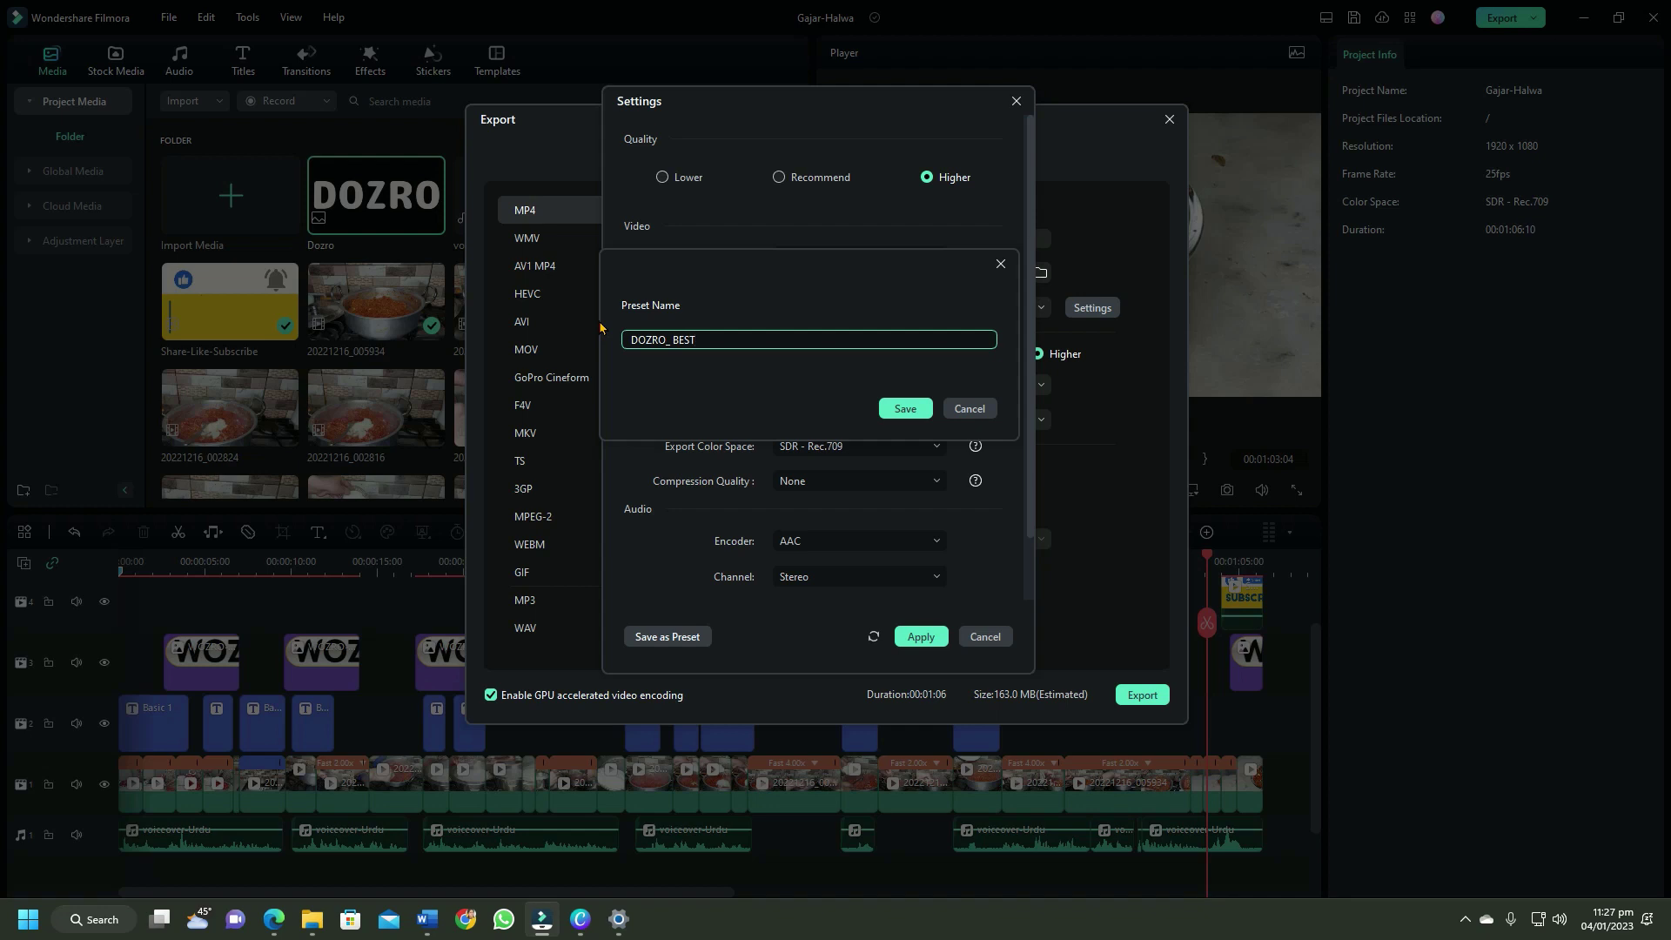
Save the DOZRO_ BEST preset, disable GPU accelerated encoding, and export the MP4.
left_click(905, 409)
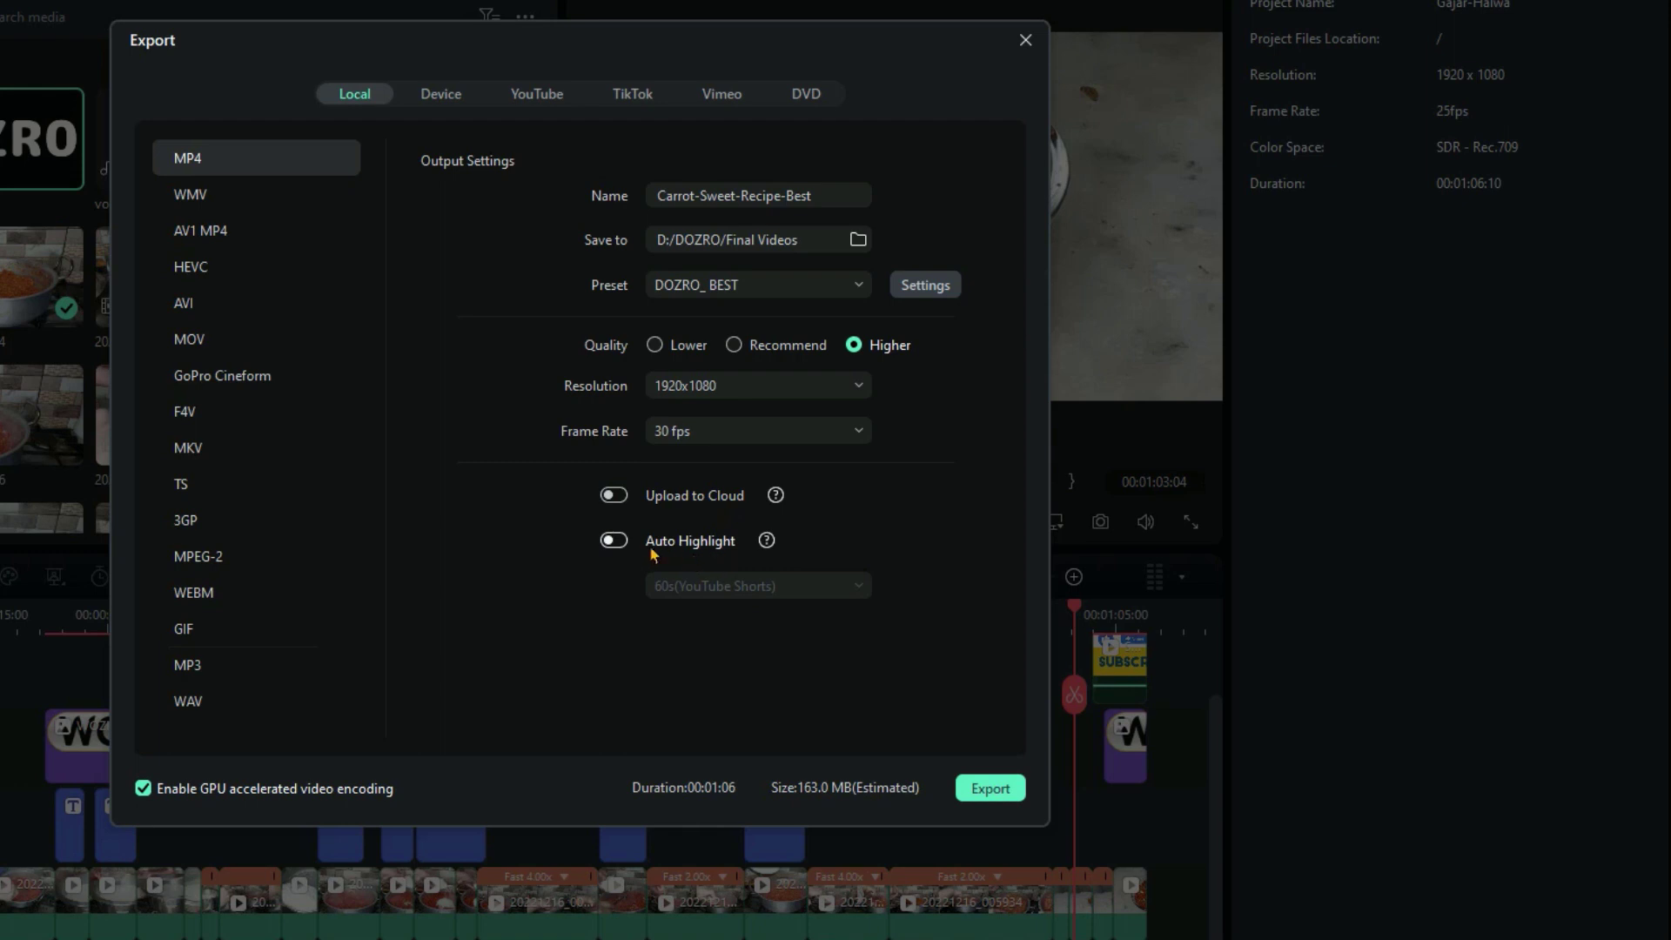
left_click(144, 789)
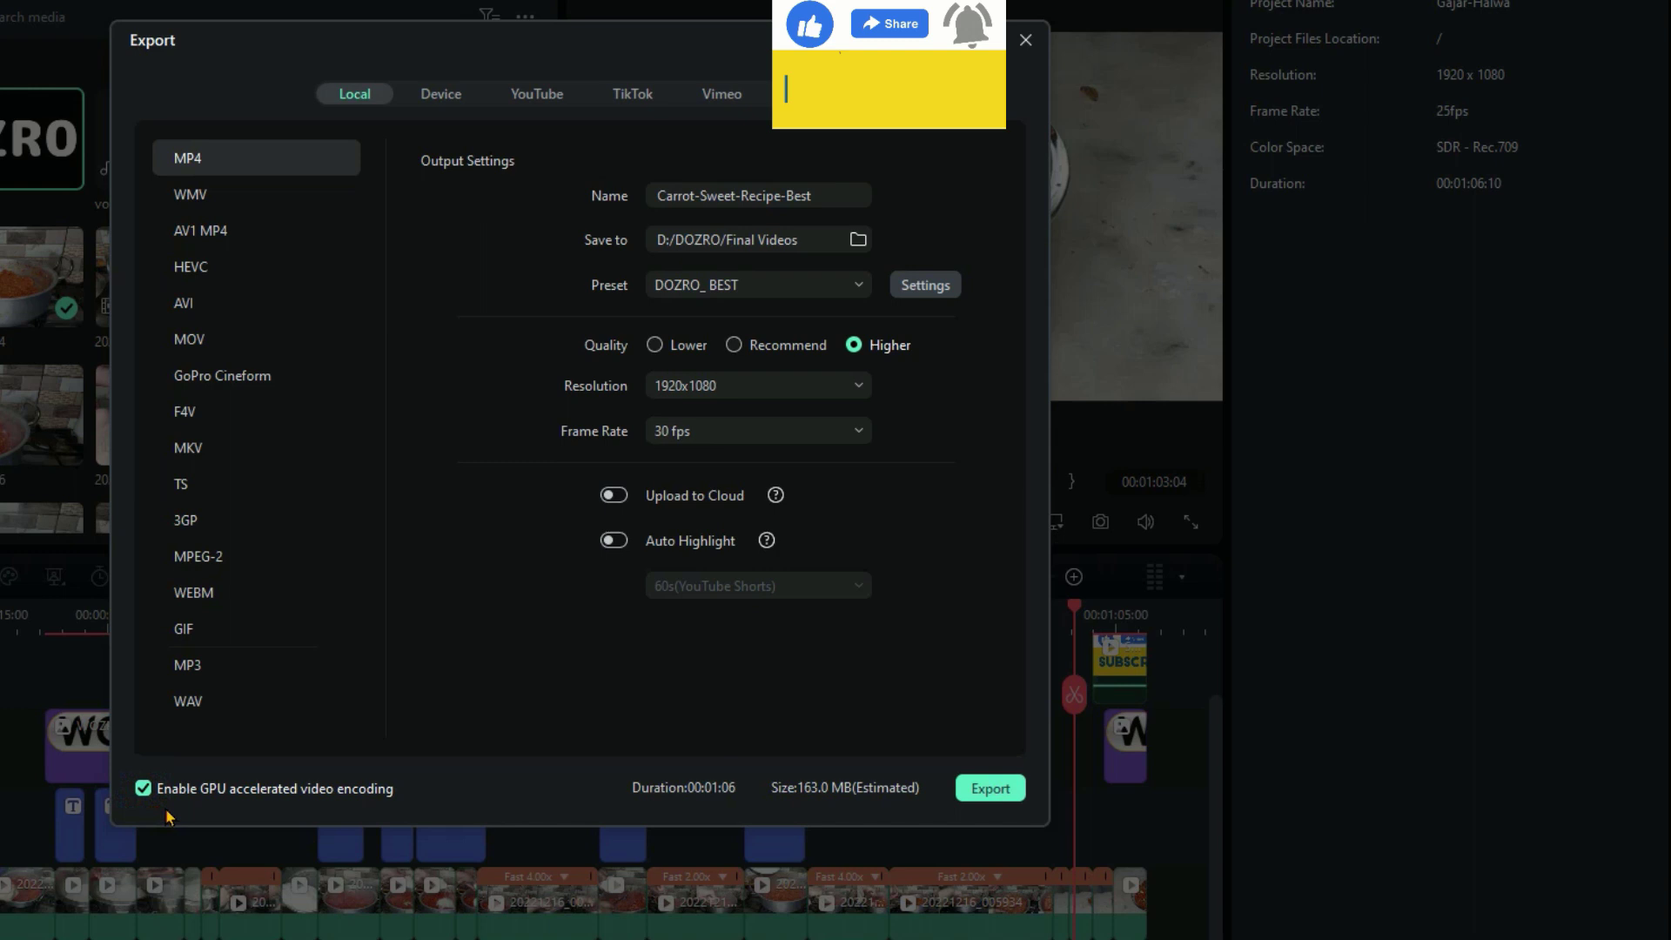
left_click(972, 802)
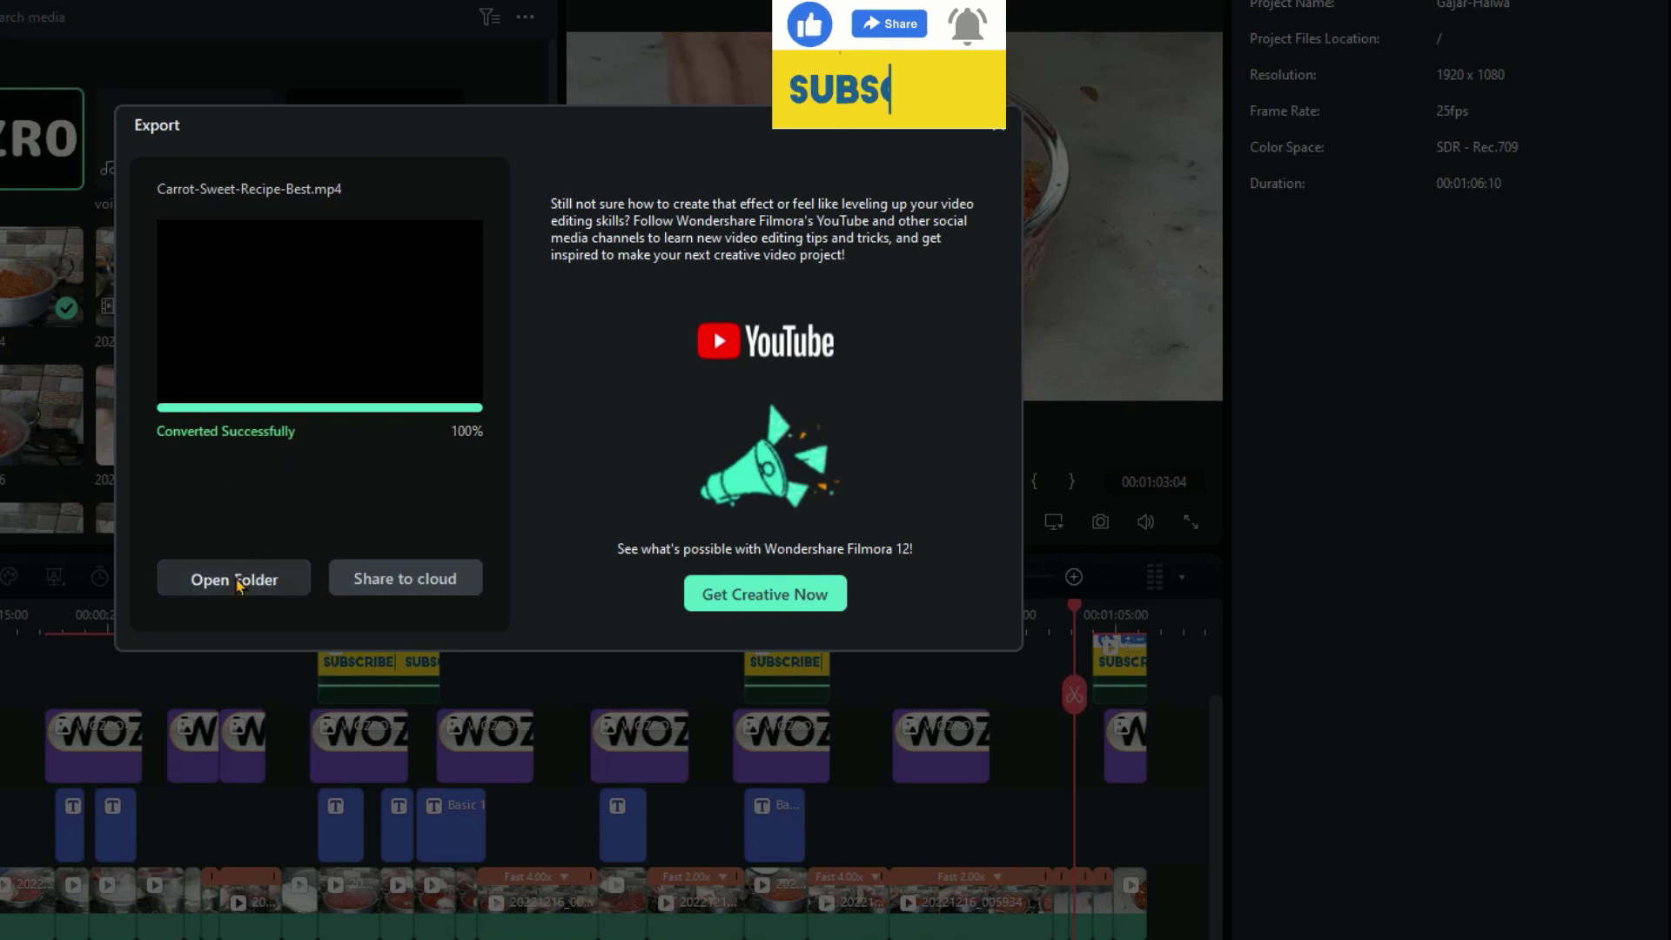
Show the exported Carrot-Sweet-Recipe-Best.mp4 in File Explorer from the export-complete dialog.
left_click(242, 581)
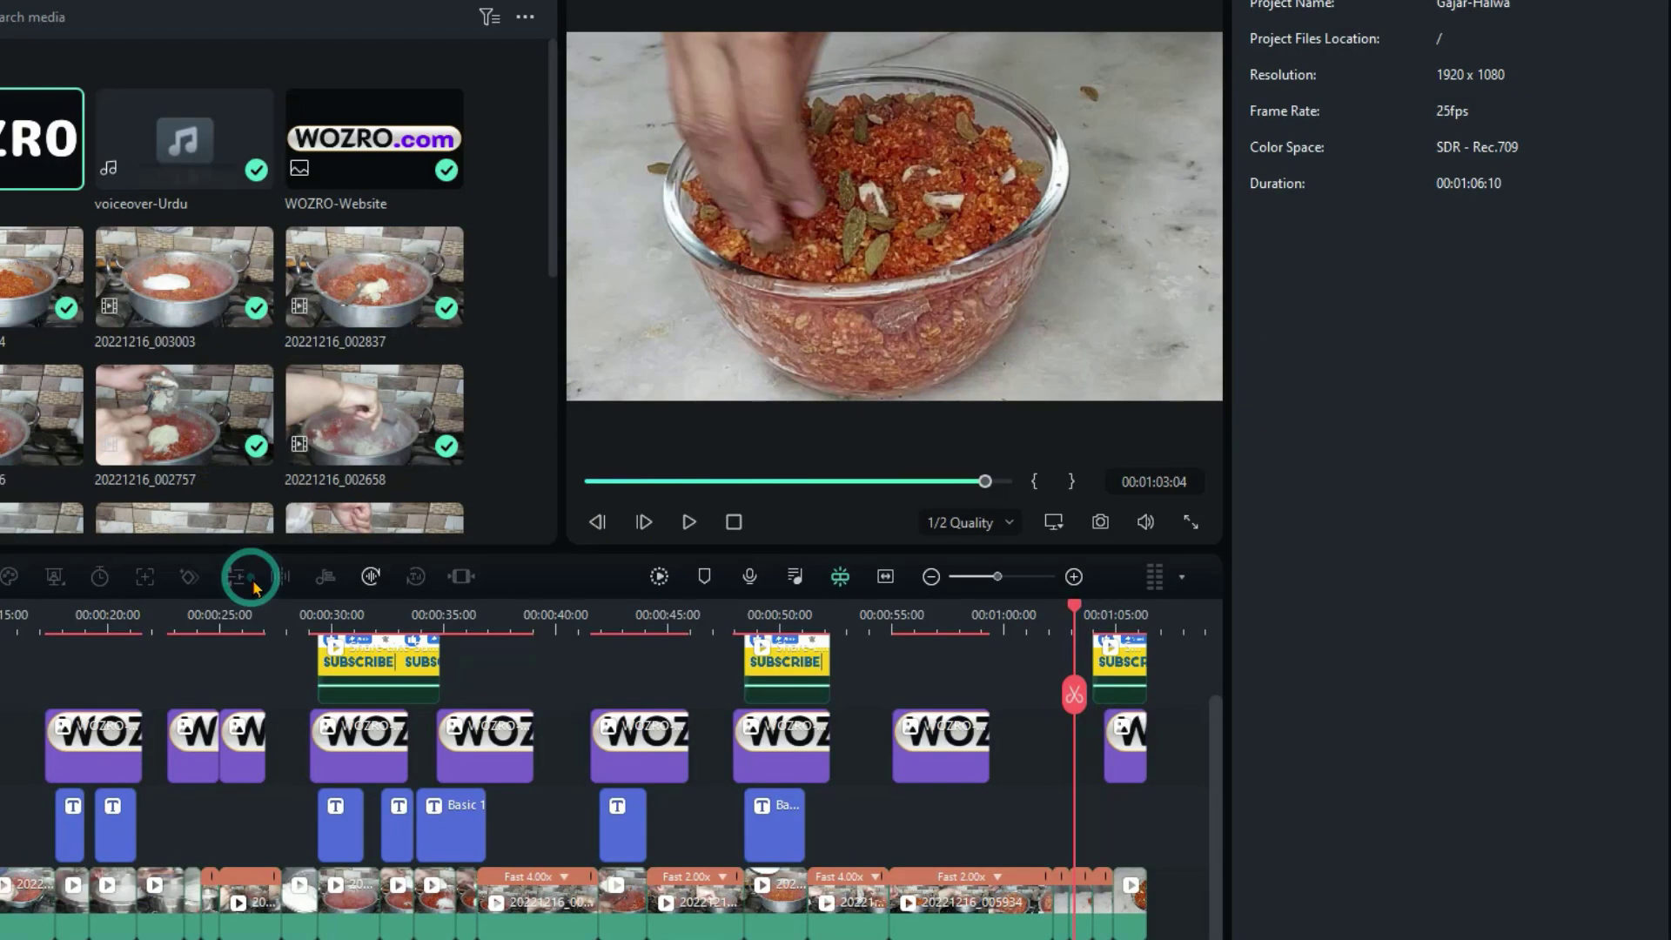